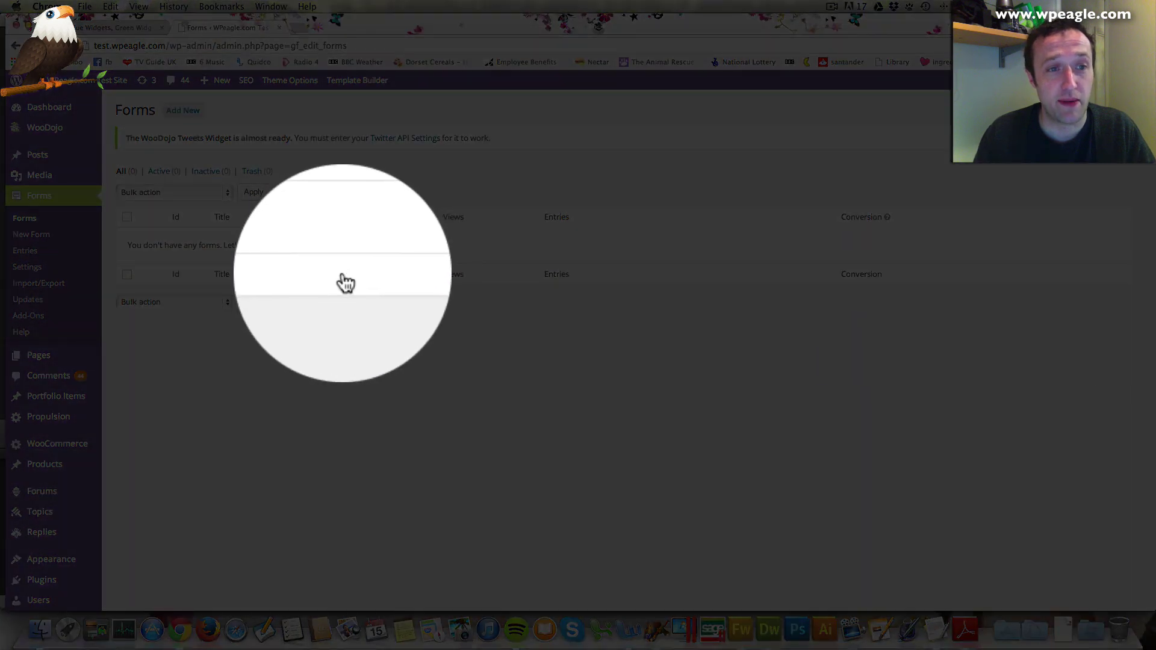
Step: Create a new form named 'Contact Form' described as 'A general contact form'
{"action": "left_click", "coordinate": [278, 246]}
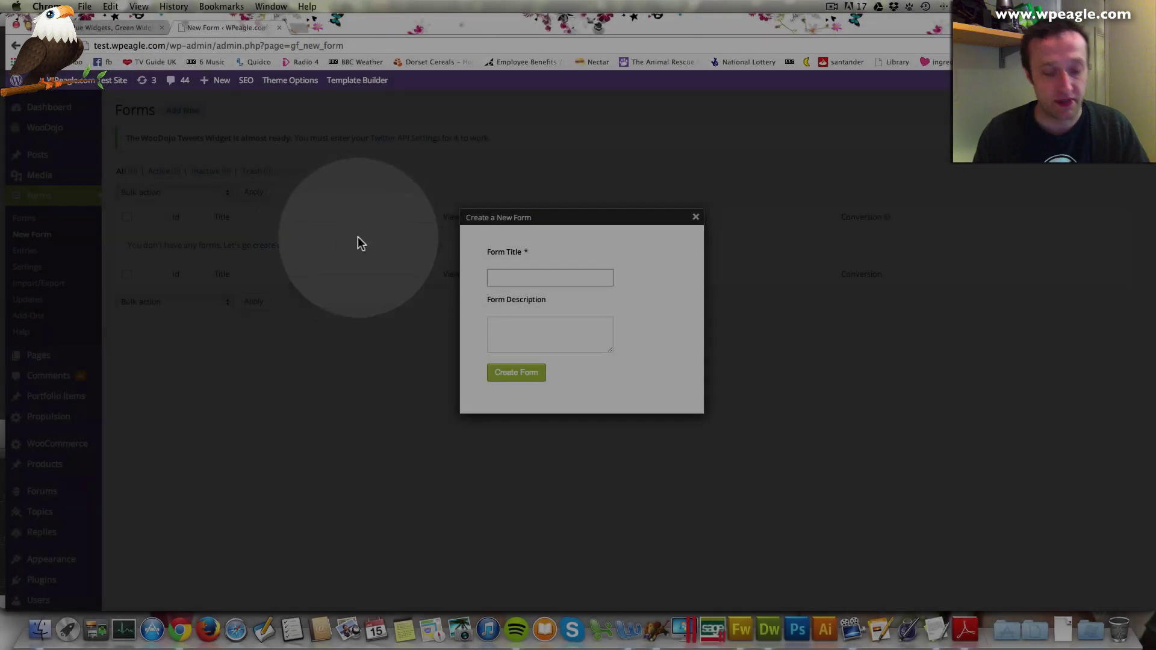
{"action": "type", "text": "C"}
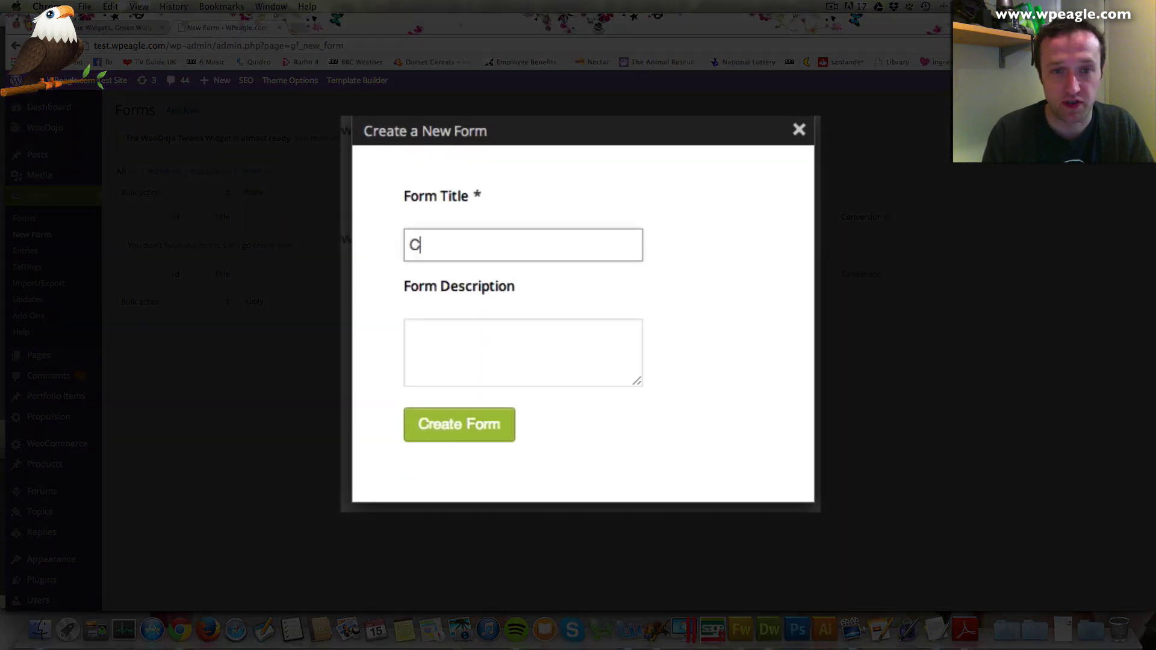
{"action": "type", "text": "ontact Form"}
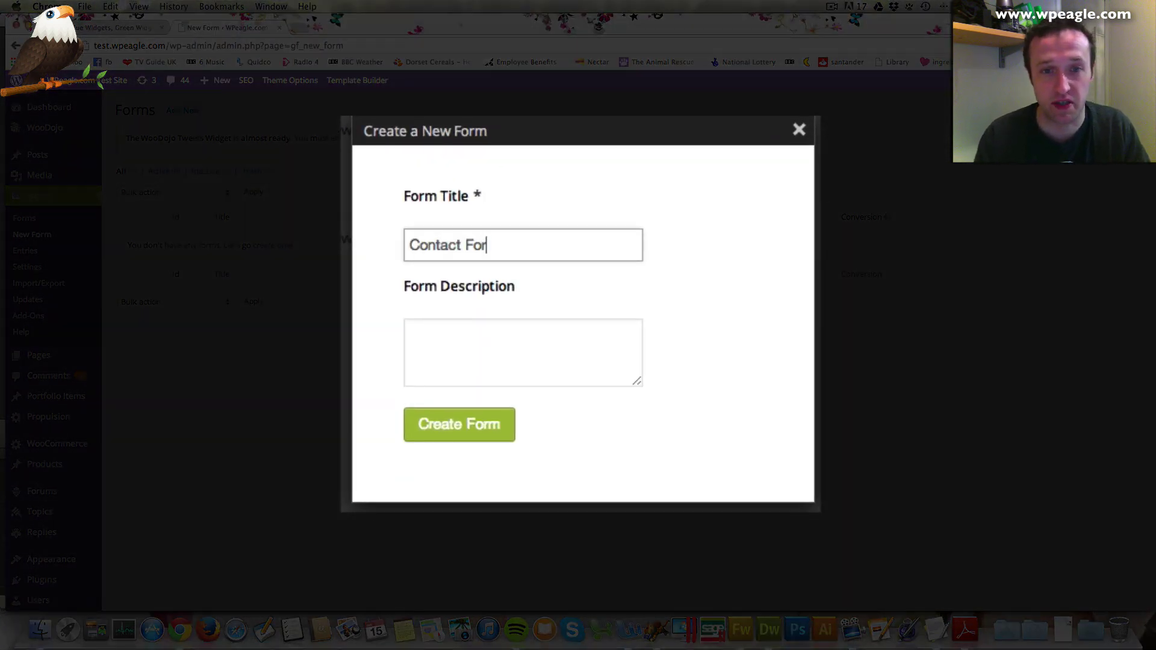
{"action": "left_click", "coordinate": [410, 338]}
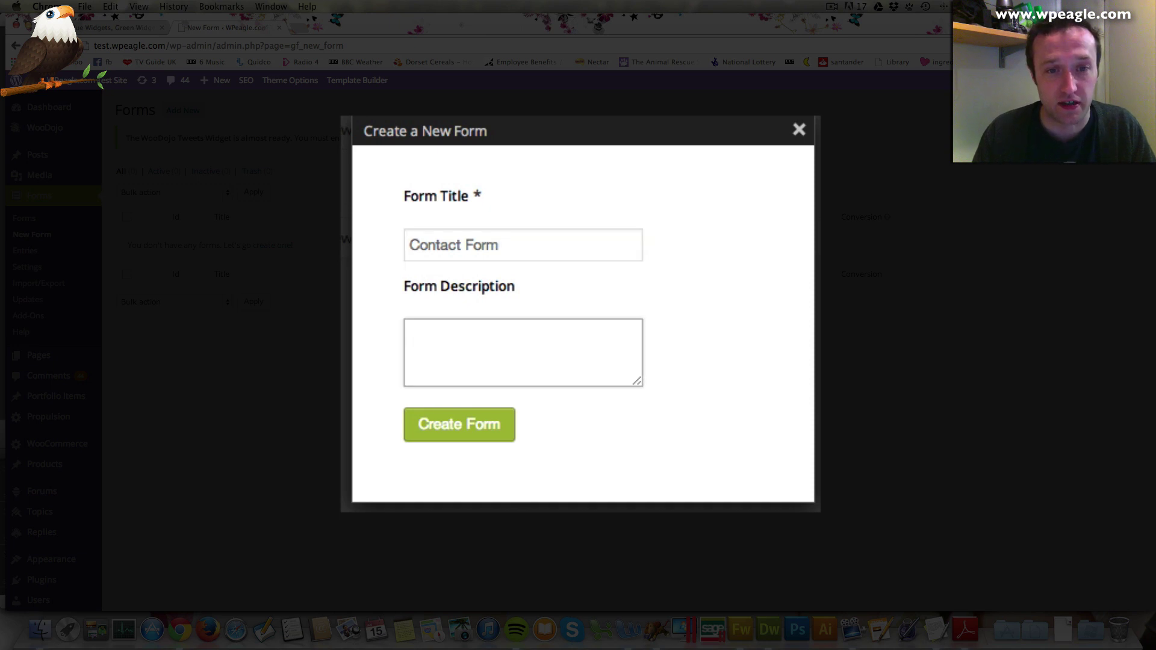
{"action": "type", "text": "A "}
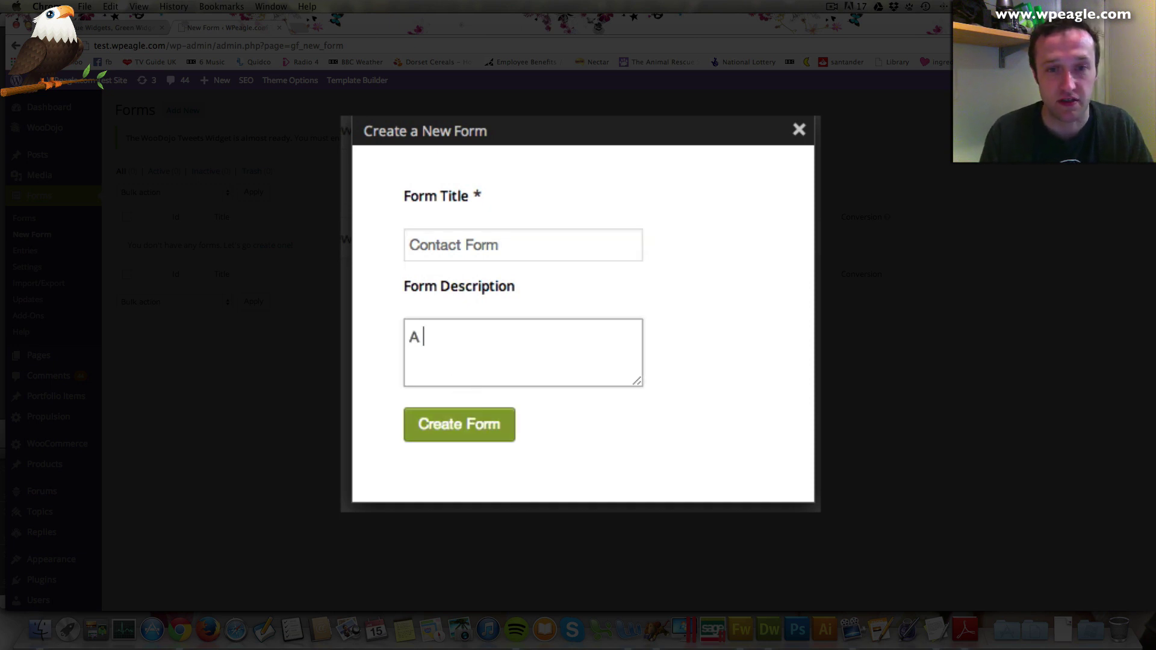
{"action": "type", "text": "general con"}
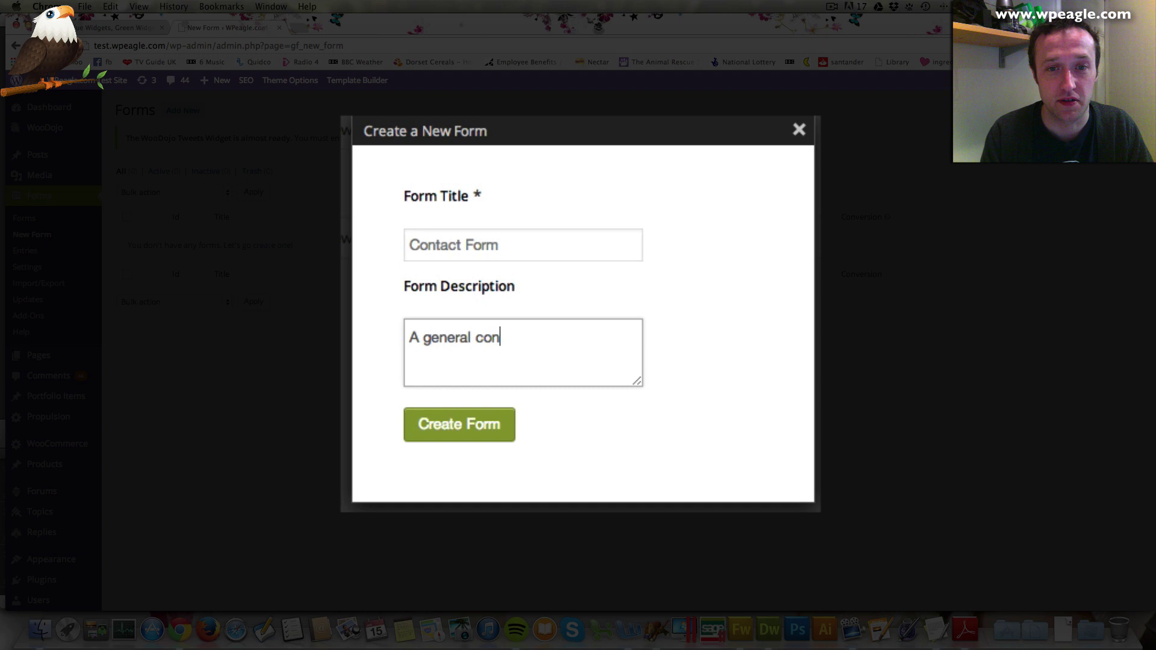
{"action": "type", "text": "tact form"}
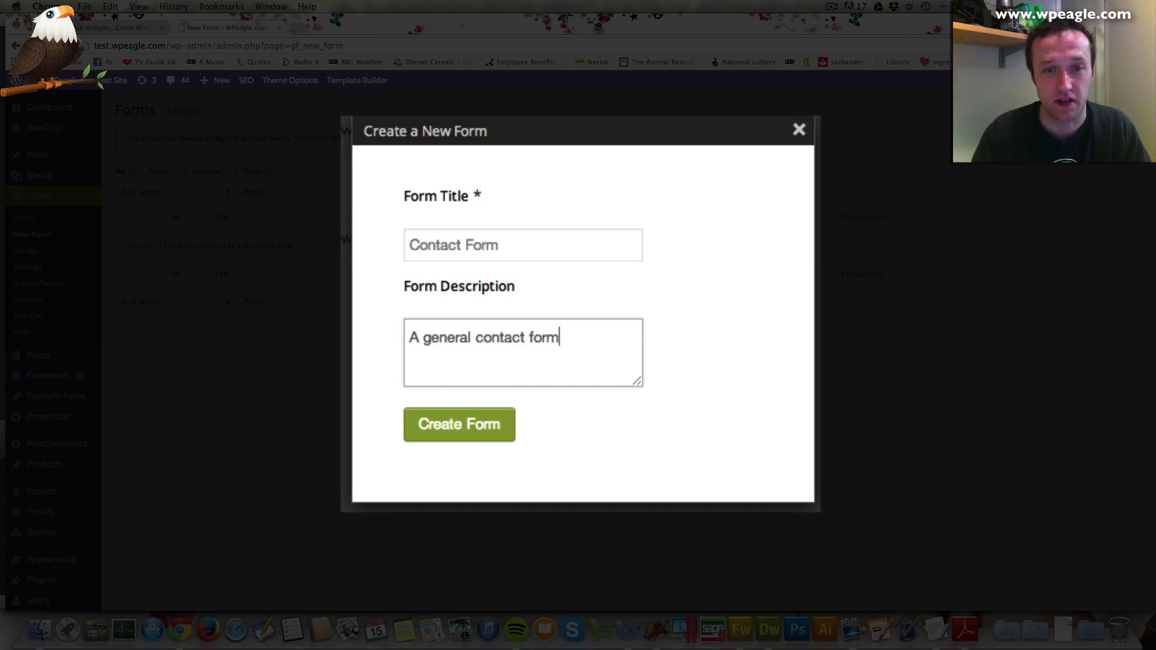
{"action": "left_click", "coordinate": [477, 434]}
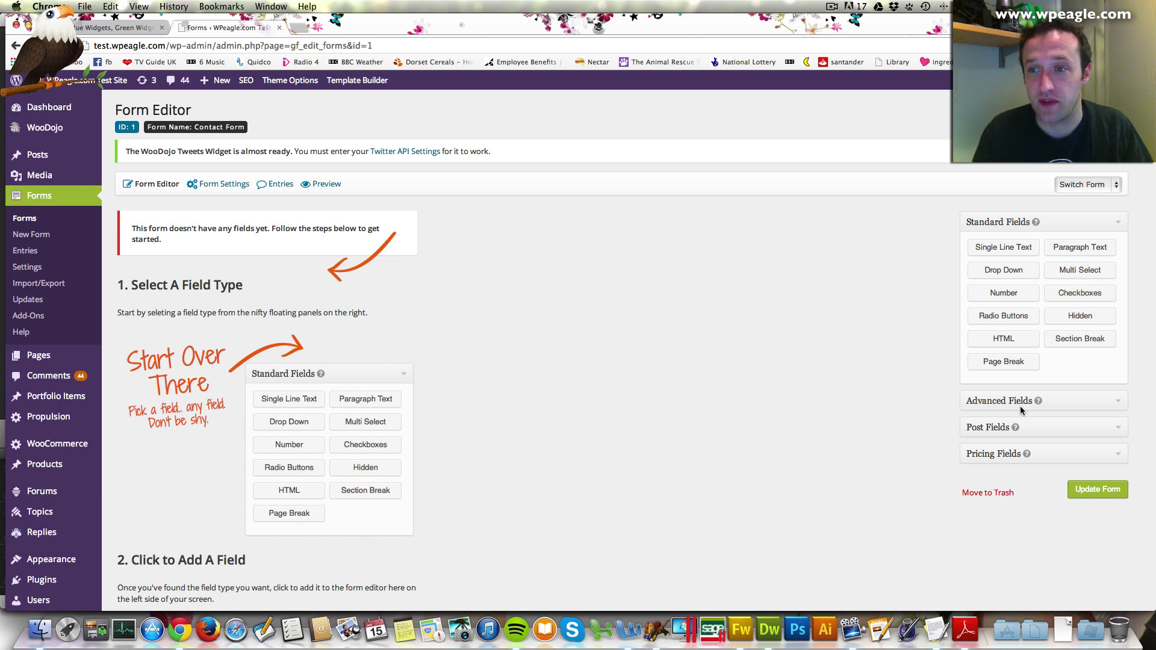
Step: Browse the Advanced, Post, Pricing and Standard Fields panels to review the available field types
{"action": "scroll", "coordinate": [1070, 369], "scroll_direction": "down", "scroll_amount": 1}
{"action": "left_click", "coordinate": [1090, 375]}
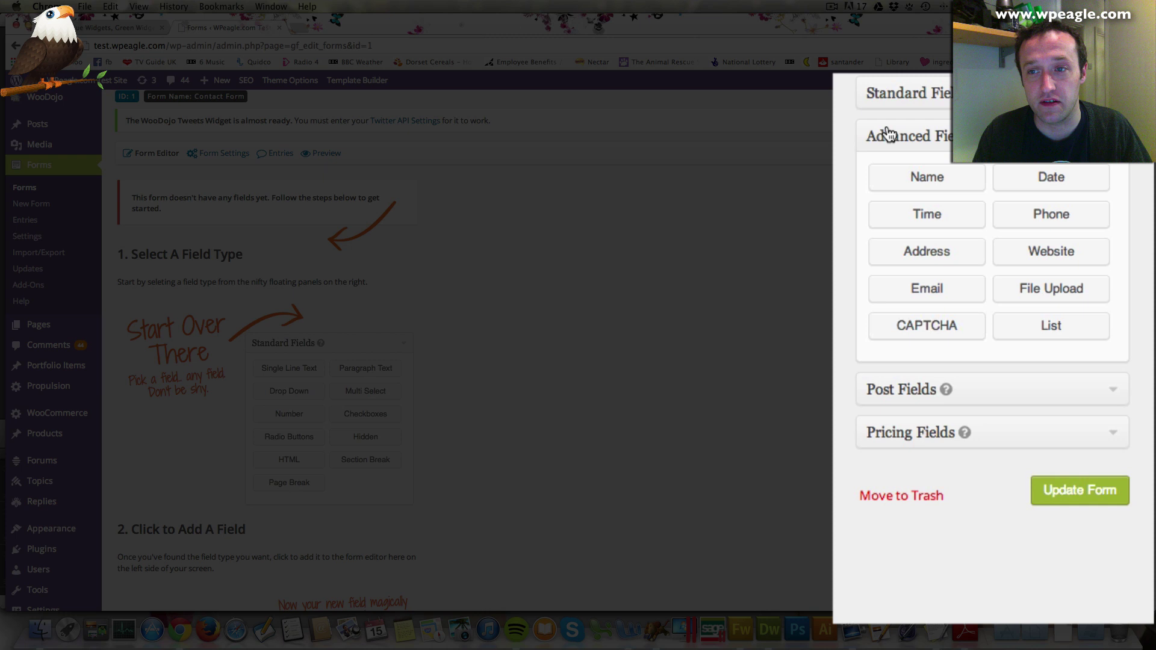
{"action": "left_click", "coordinate": [1037, 385]}
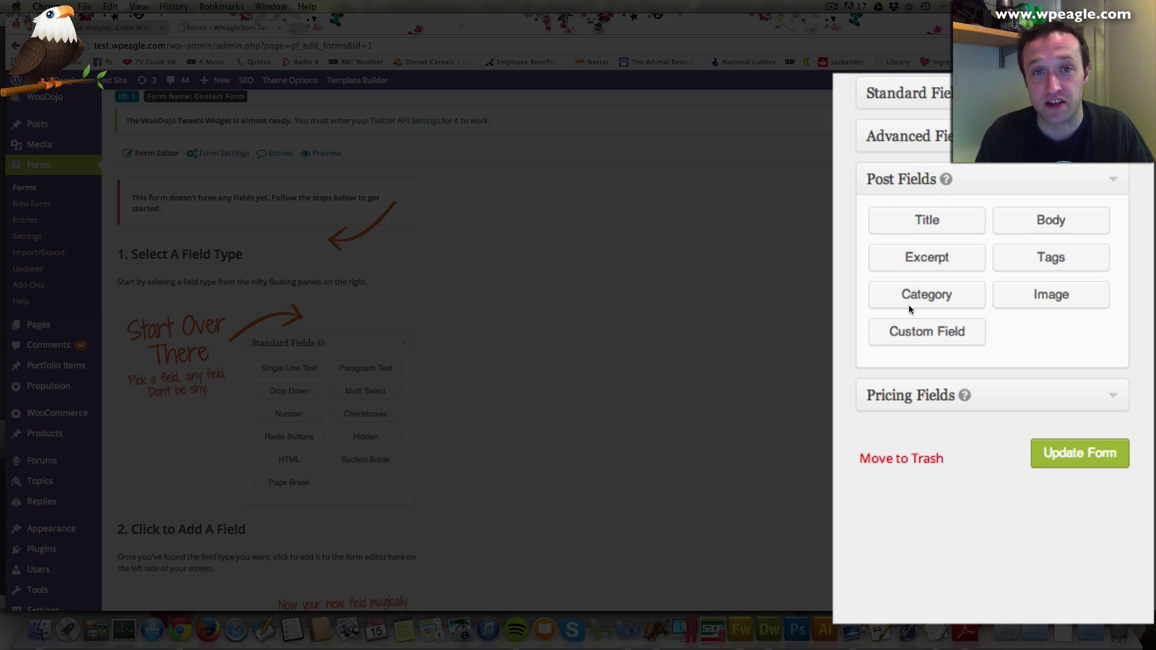
{"action": "left_click", "coordinate": [1067, 408]}
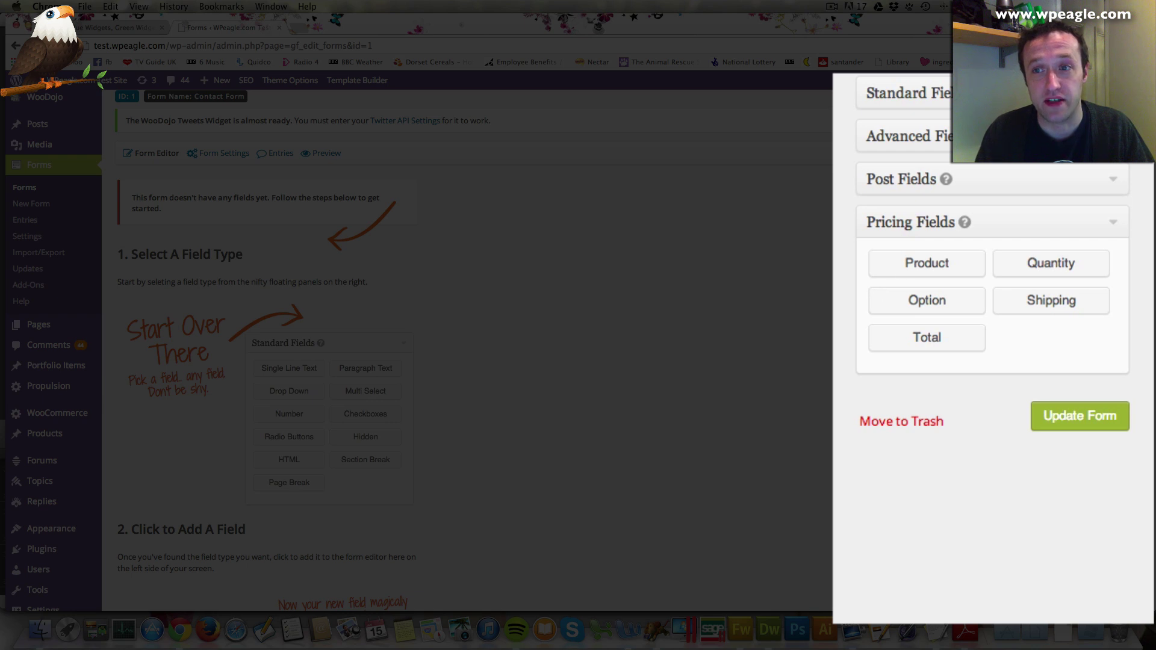
{"action": "left_click", "coordinate": [891, 102]}
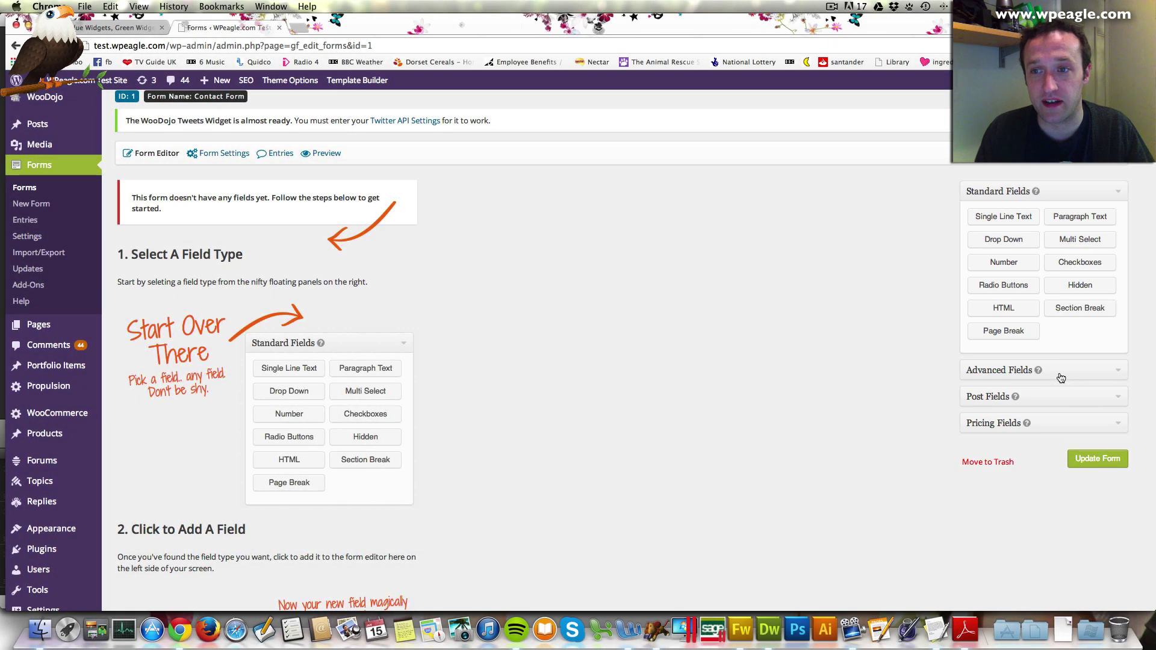
Step: Add a Name field from Advanced Fields and delete the duplicate Name field
{"action": "left_click", "coordinate": [964, 384]}
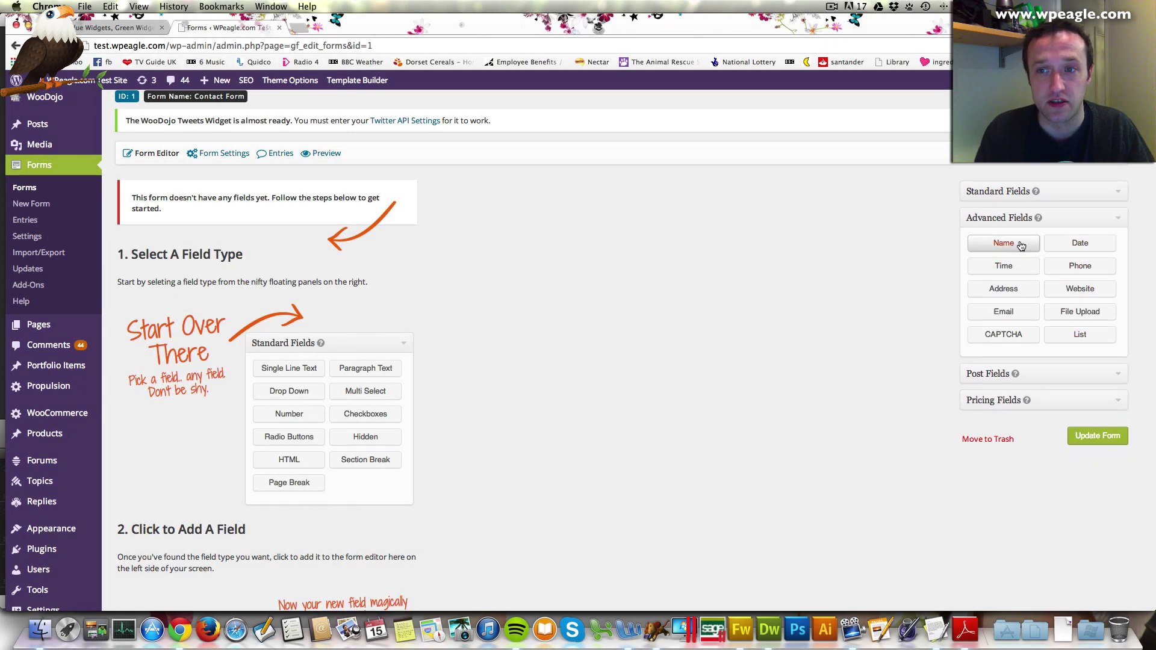
{"action": "left_click", "coordinate": [1019, 247]}
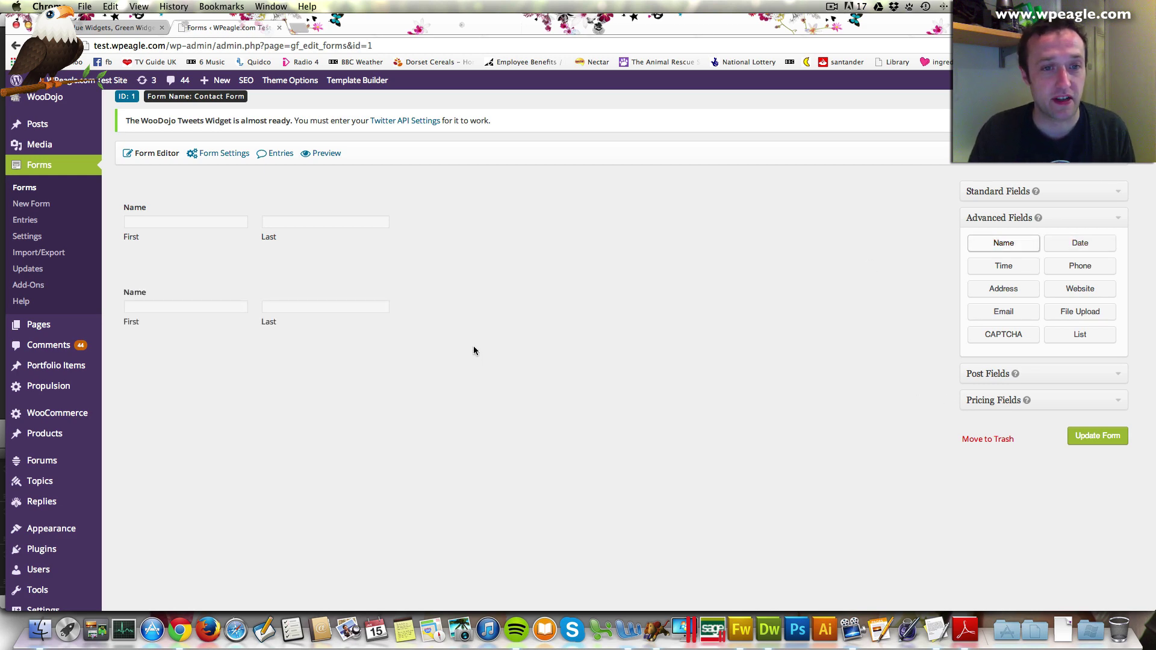
{"action": "left_click", "coordinate": [407, 274]}
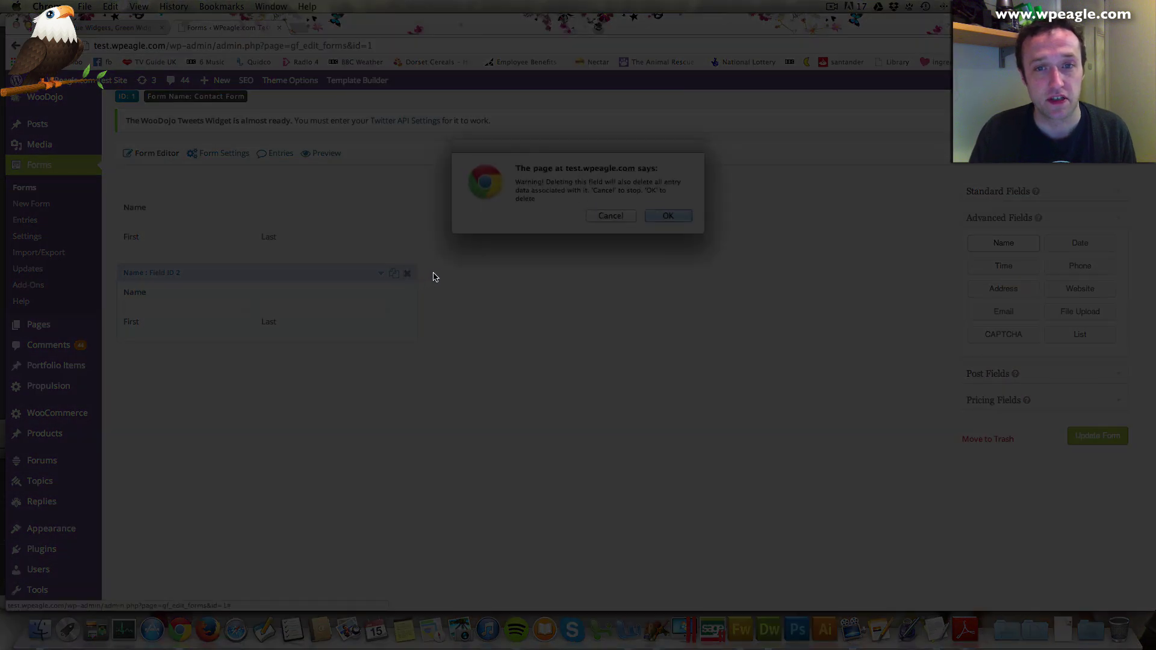
{"action": "left_click", "coordinate": [657, 217]}
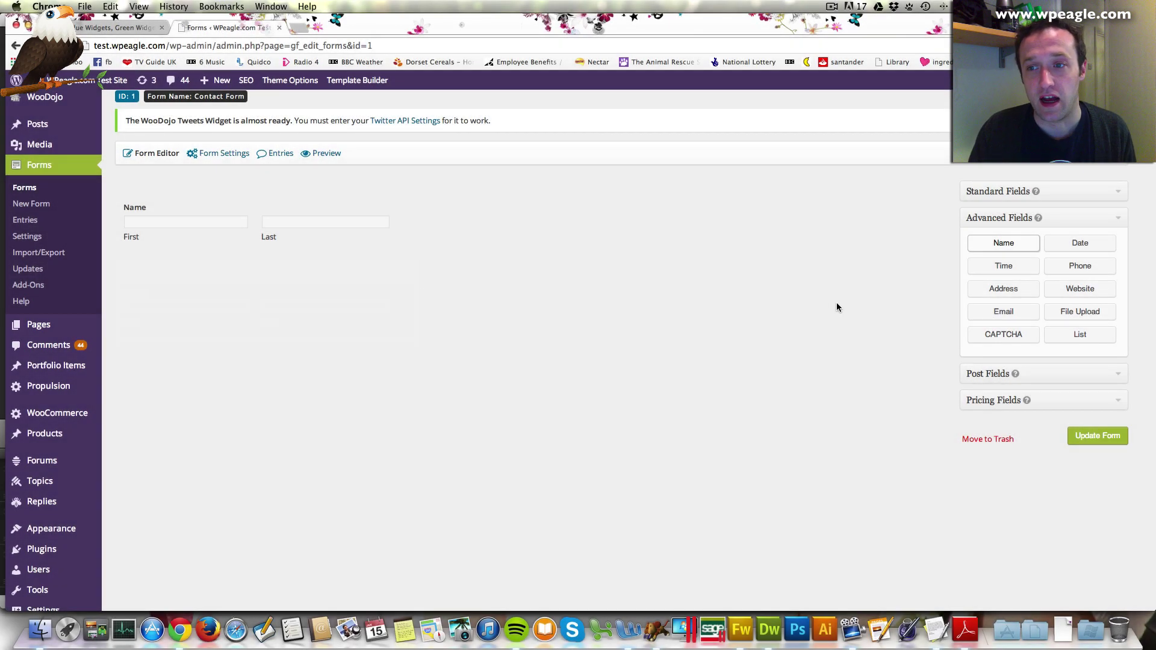
Step: Add Address, Email and Phone fields to the form
{"action": "left_click", "coordinate": [1007, 292]}
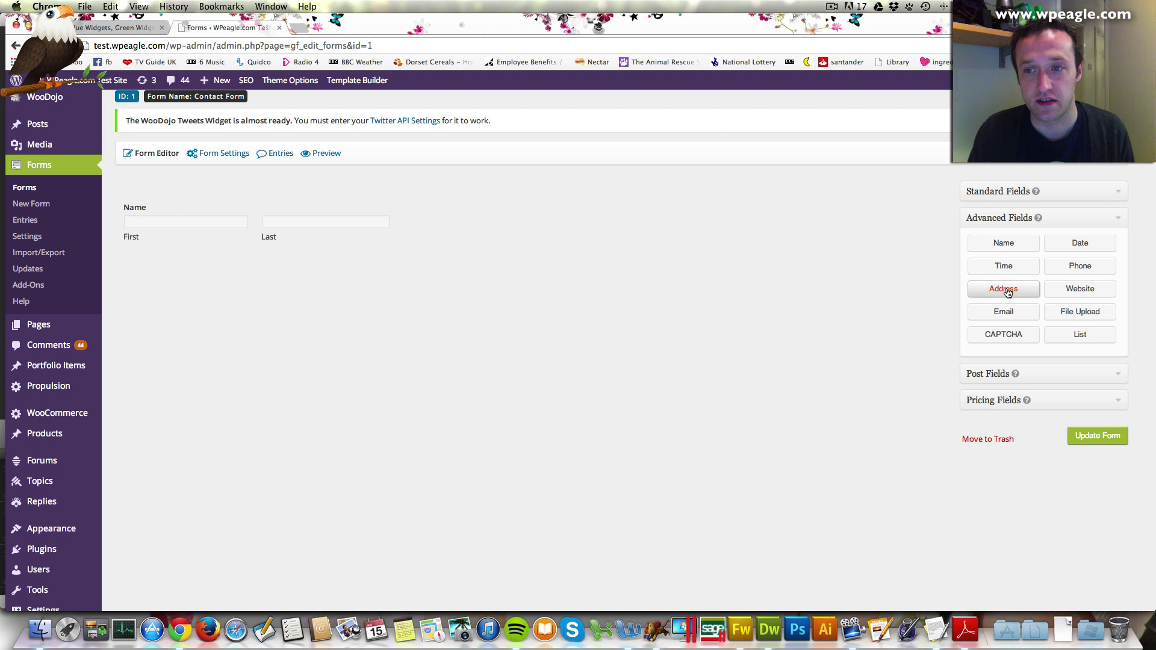
{"action": "left_click", "coordinate": [1027, 318]}
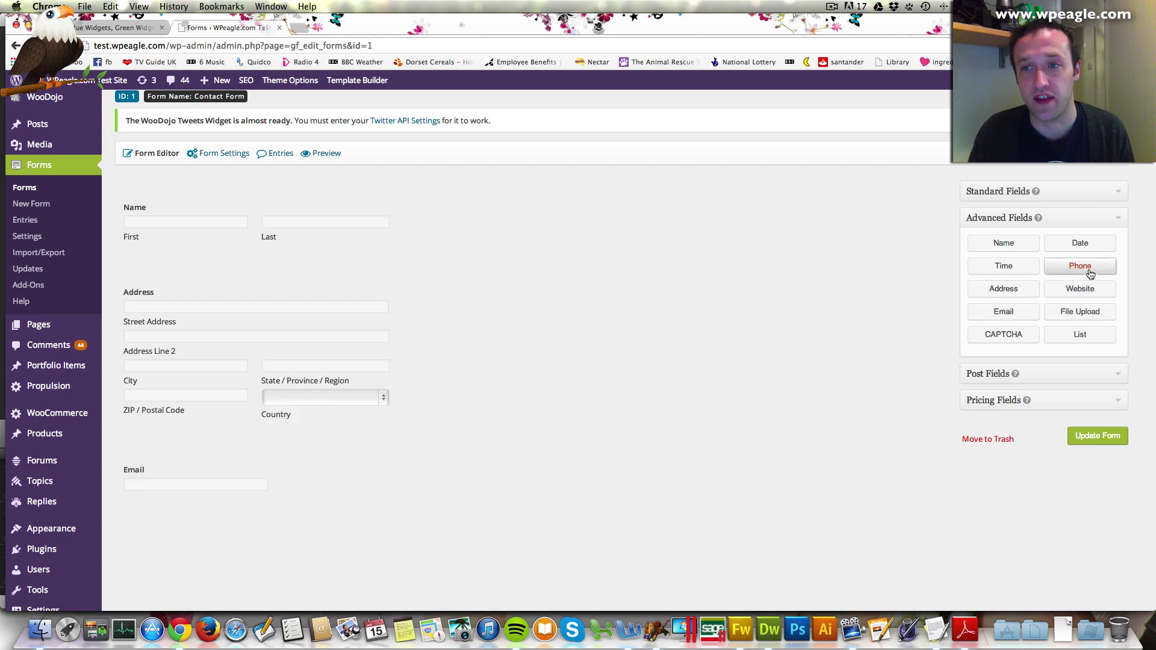
{"action": "left_click", "coordinate": [1092, 276]}
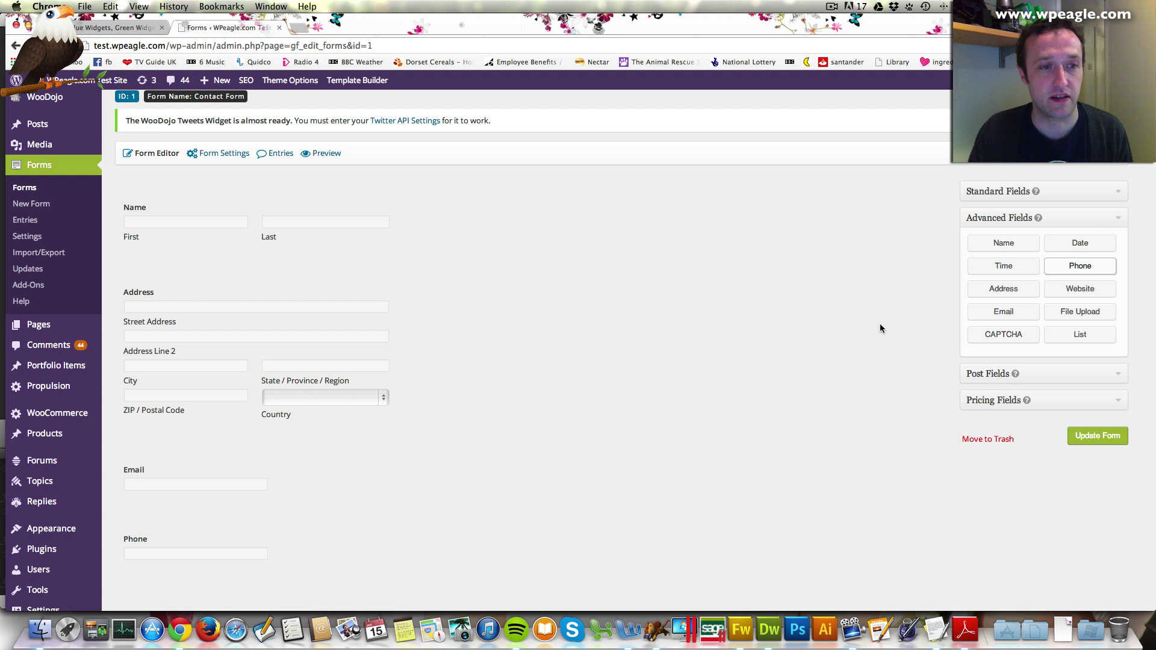
{"action": "scroll", "coordinate": [880, 323], "scroll_direction": "down", "scroll_amount": 3}
{"action": "scroll", "coordinate": [880, 323], "scroll_direction": "up", "scroll_amount": 3}
{"action": "left_click", "coordinate": [1072, 206]}
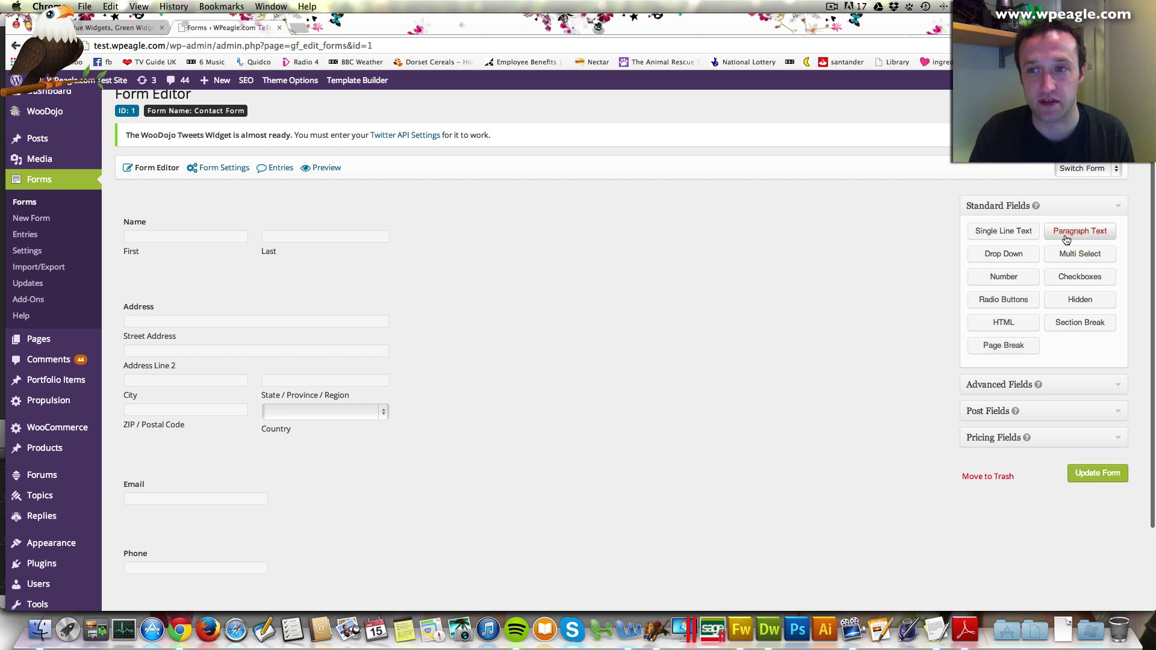
{"action": "scroll", "coordinate": [1071, 236], "scroll_direction": "down", "scroll_amount": 1}
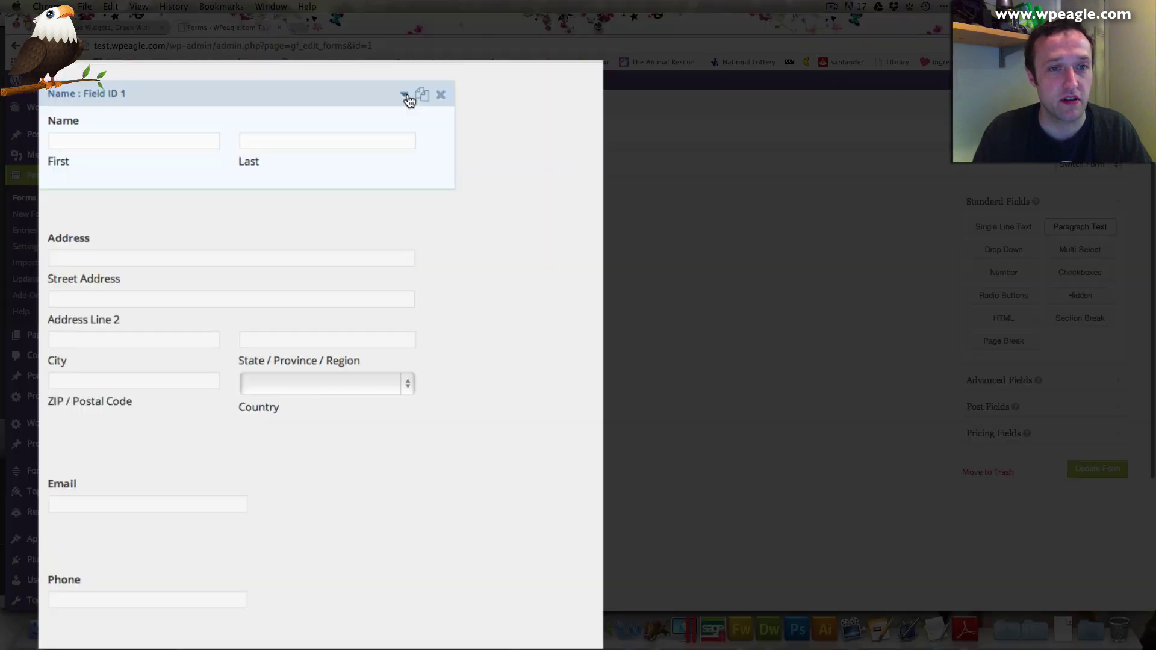
Step: Switch the Name field to the Extended format and mark it Required
{"action": "left_click", "coordinate": [401, 95]}
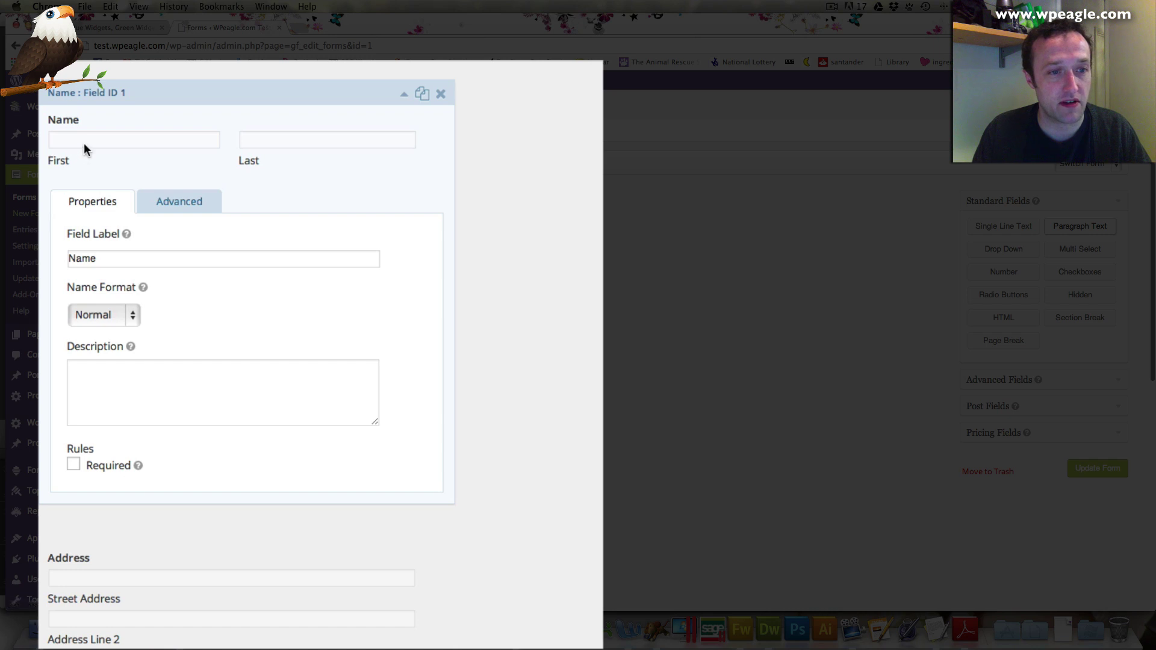
{"action": "left_click", "coordinate": [129, 315]}
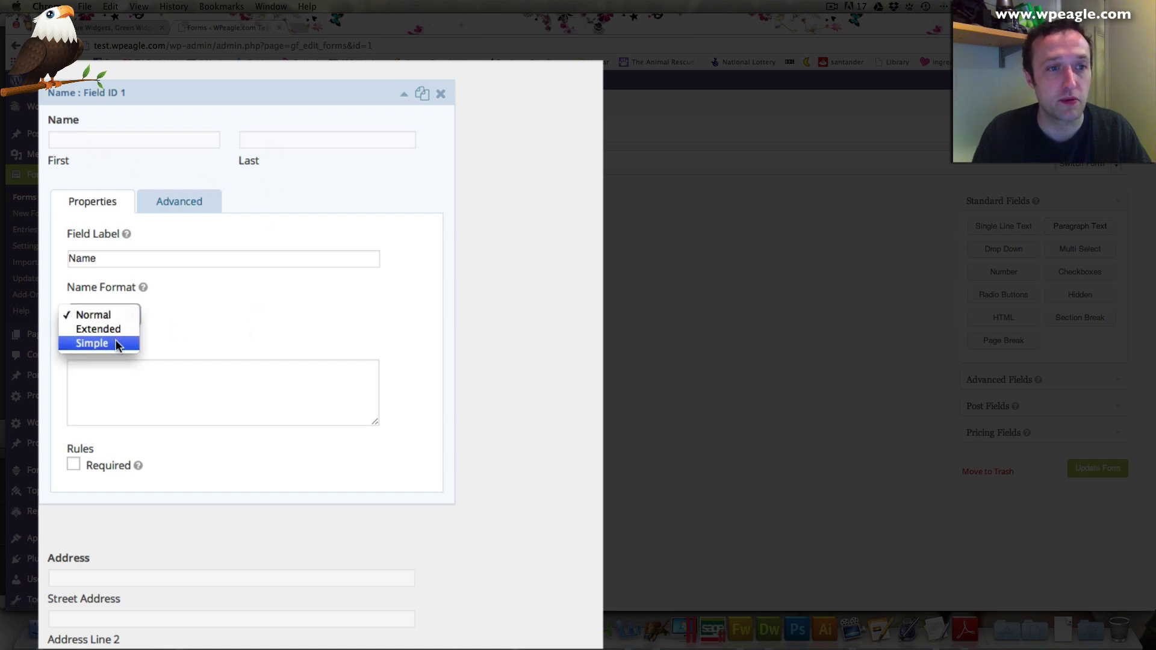
{"action": "left_click", "coordinate": [116, 340]}
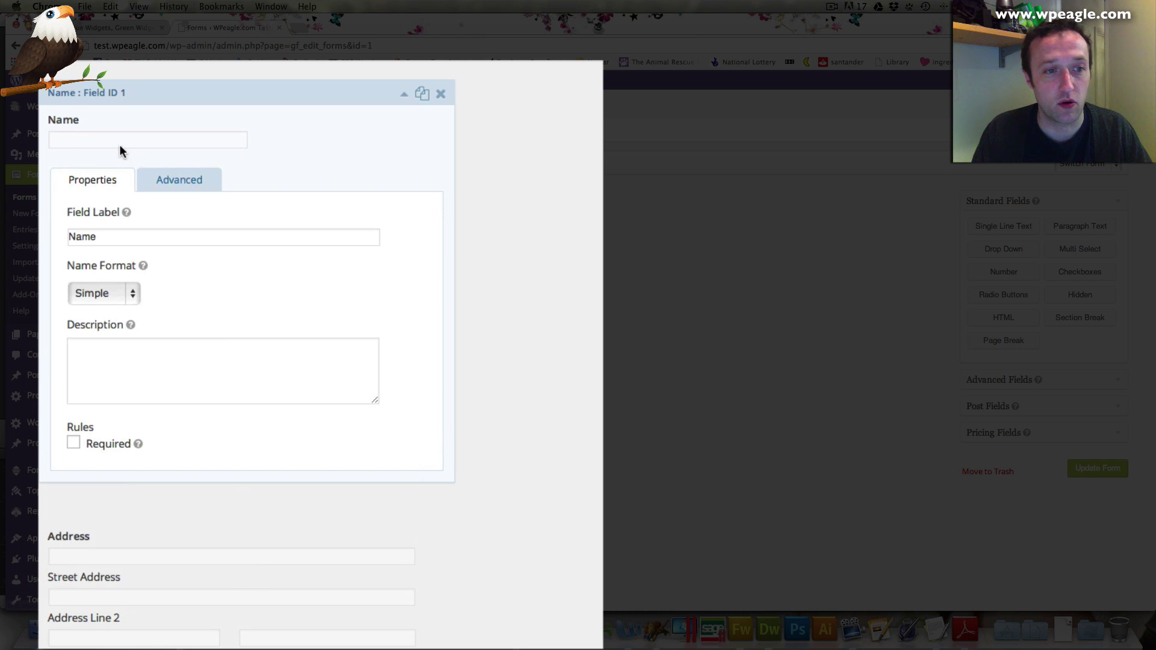
{"action": "left_click", "coordinate": [132, 294]}
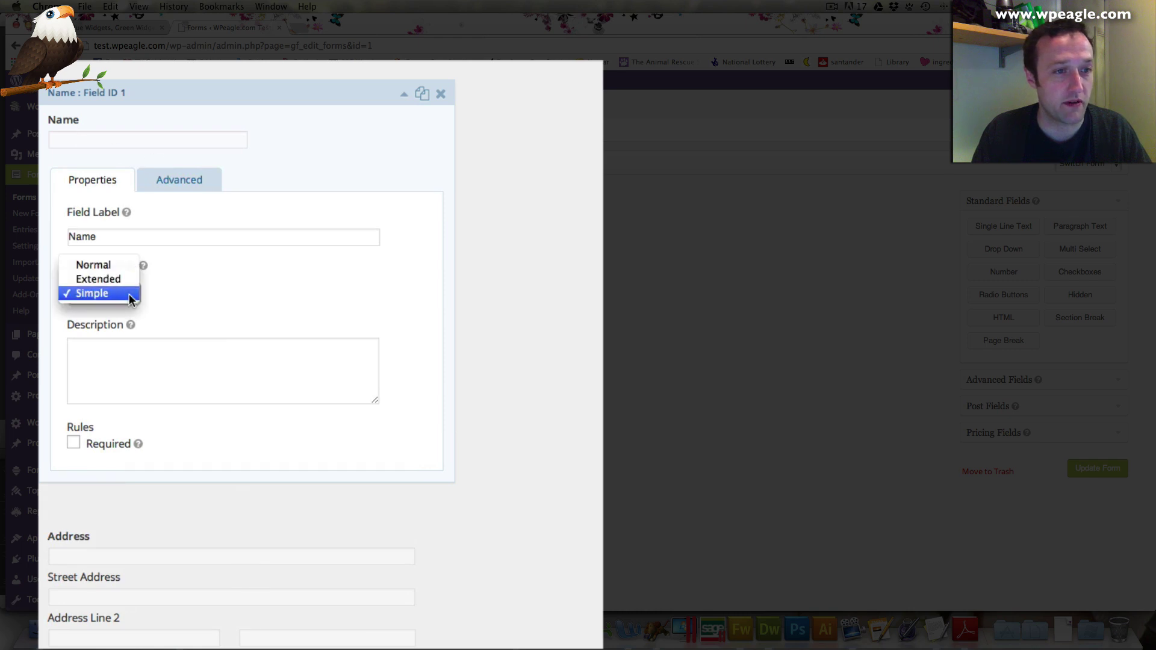
{"action": "left_click", "coordinate": [139, 282]}
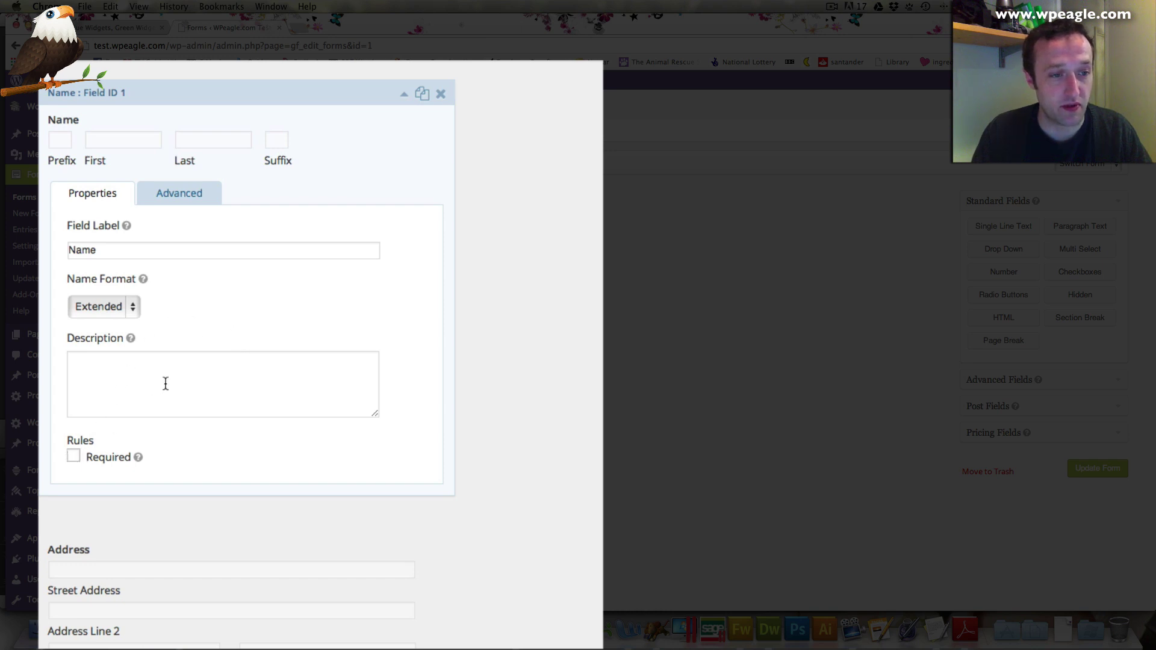
{"action": "scroll", "coordinate": [165, 380], "scroll_direction": "down", "scroll_amount": 3}
{"action": "left_click", "coordinate": [73, 355]}
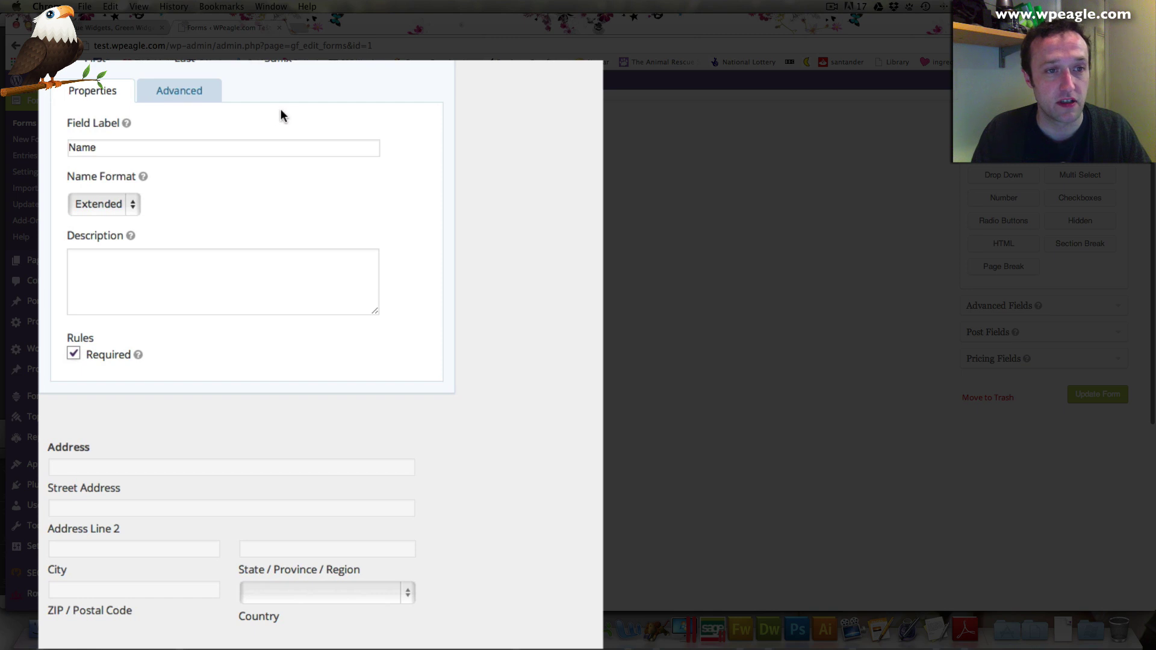
{"action": "left_click", "coordinate": [184, 96]}
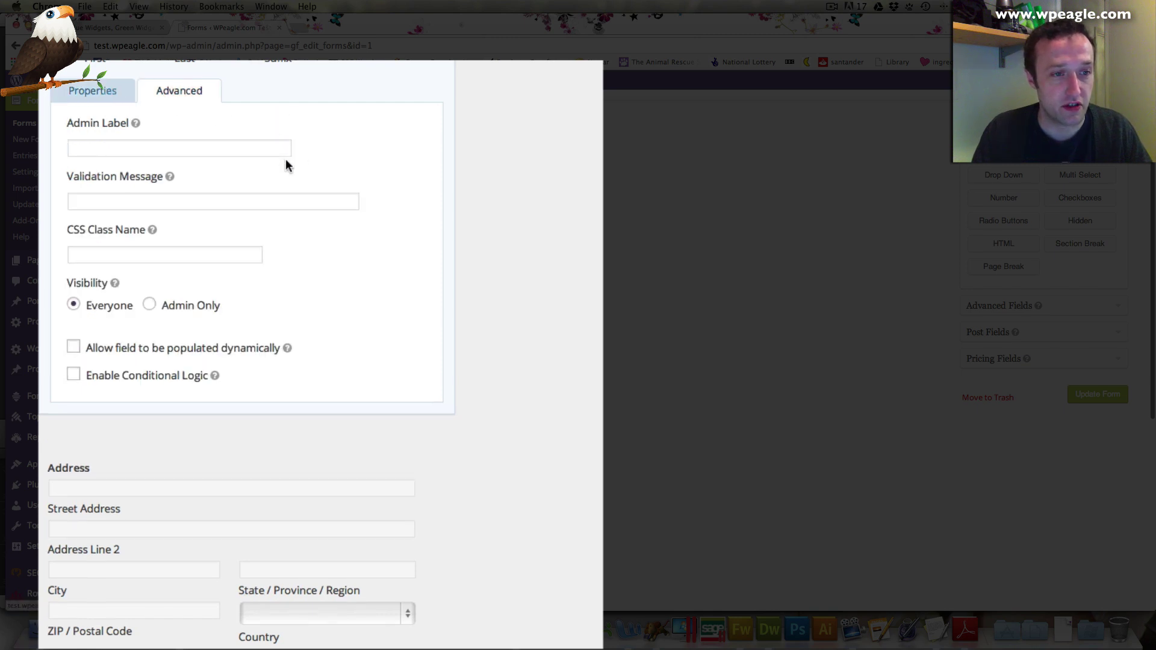
{"action": "scroll", "coordinate": [220, 235], "scroll_direction": "down", "scroll_amount": 1}
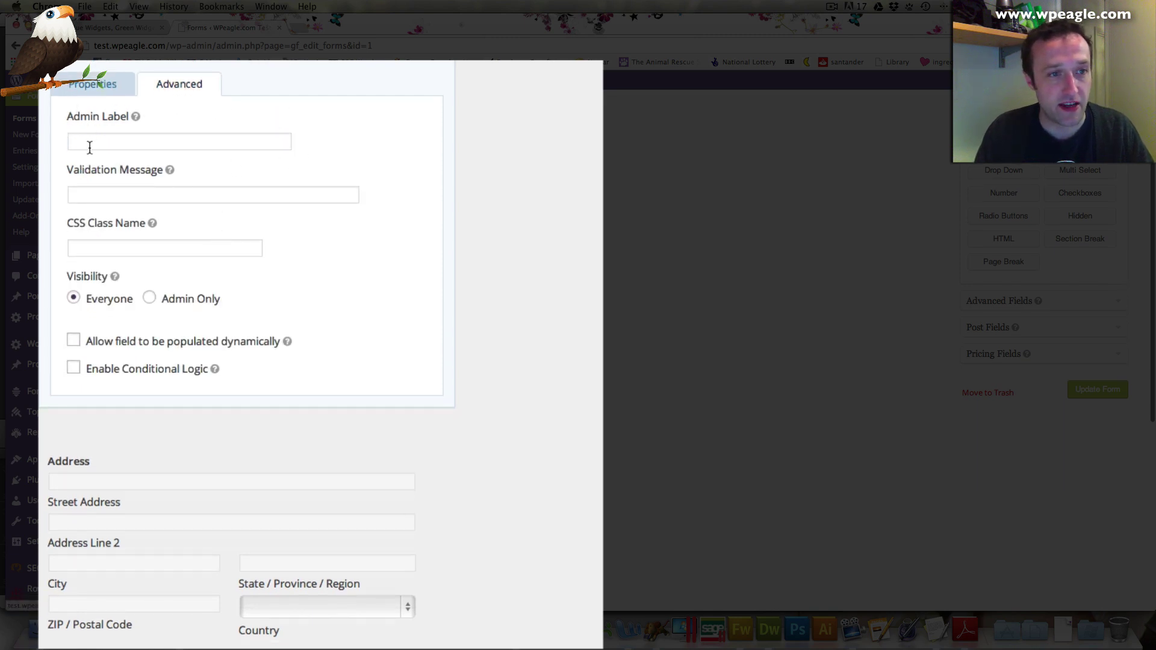
{"action": "left_click", "coordinate": [116, 141]}
{"action": "scroll", "coordinate": [125, 175], "scroll_direction": "down", "scroll_amount": 1}
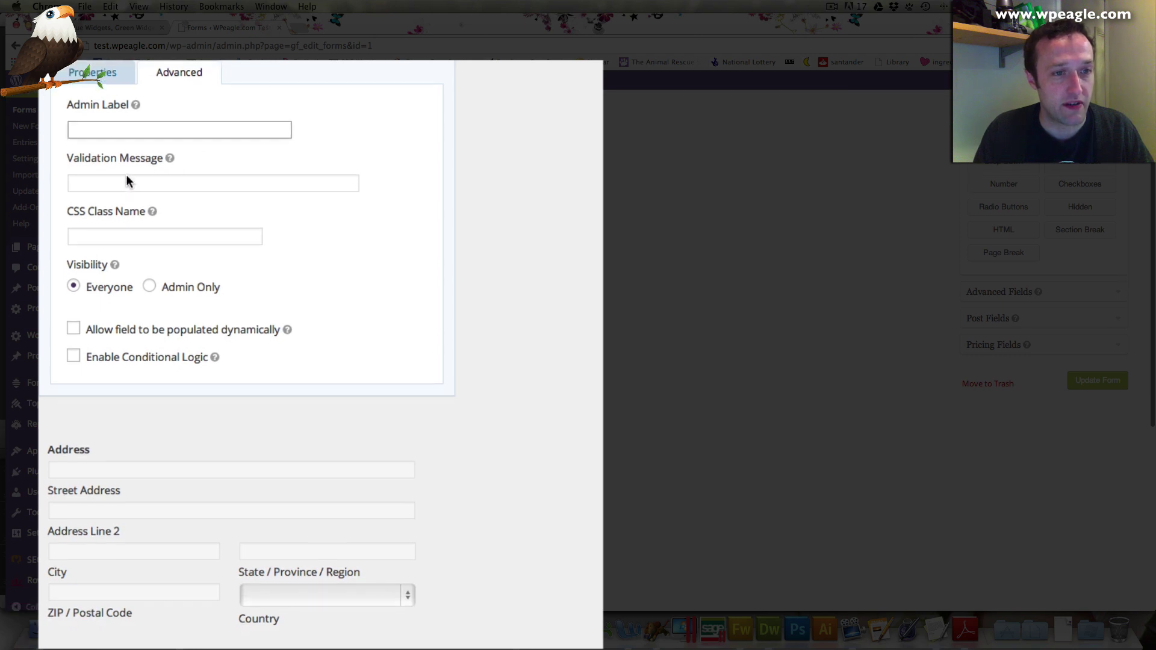
{"action": "left_click", "coordinate": [155, 186]}
{"action": "scroll", "coordinate": [270, 174], "scroll_direction": "down", "scroll_amount": 3}
{"action": "scroll", "coordinate": [270, 175], "scroll_direction": "down", "scroll_amount": 3}
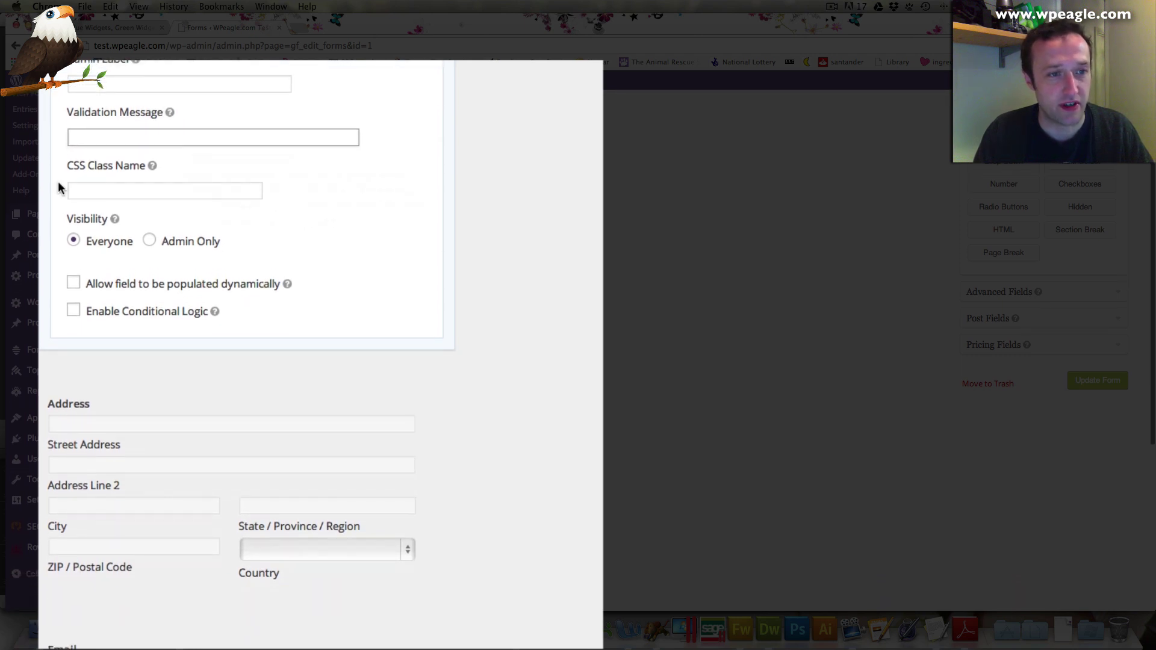
{"action": "scroll", "coordinate": [226, 201], "scroll_direction": "down", "scroll_amount": 5}
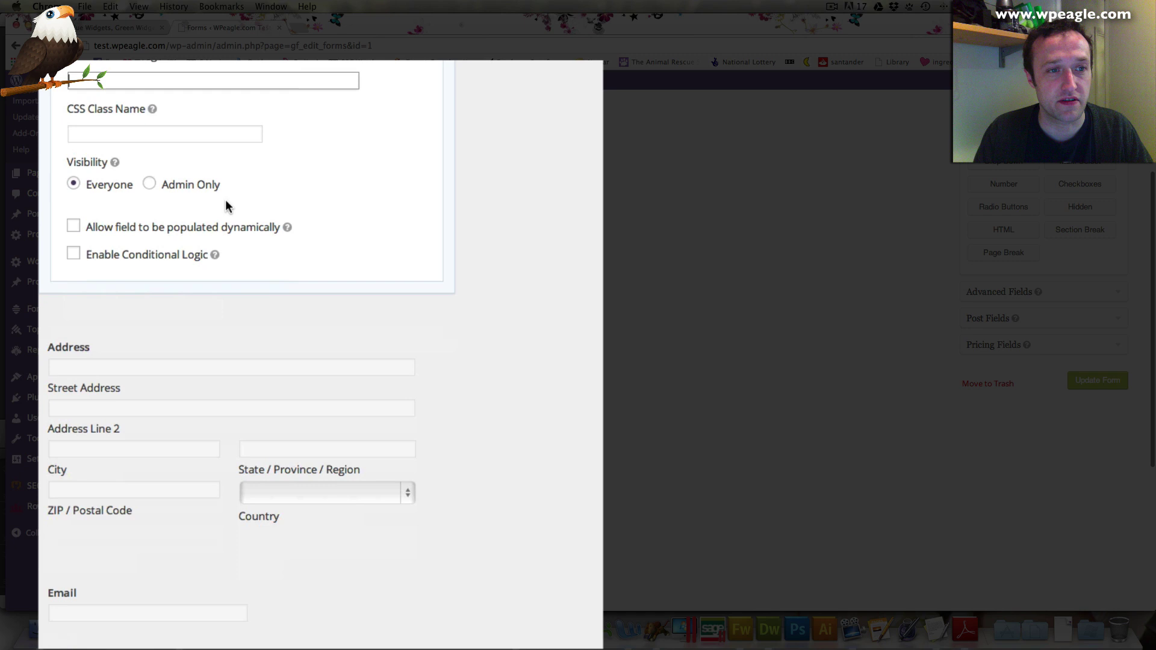
{"action": "scroll", "coordinate": [232, 198], "scroll_direction": "up", "scroll_amount": 8}
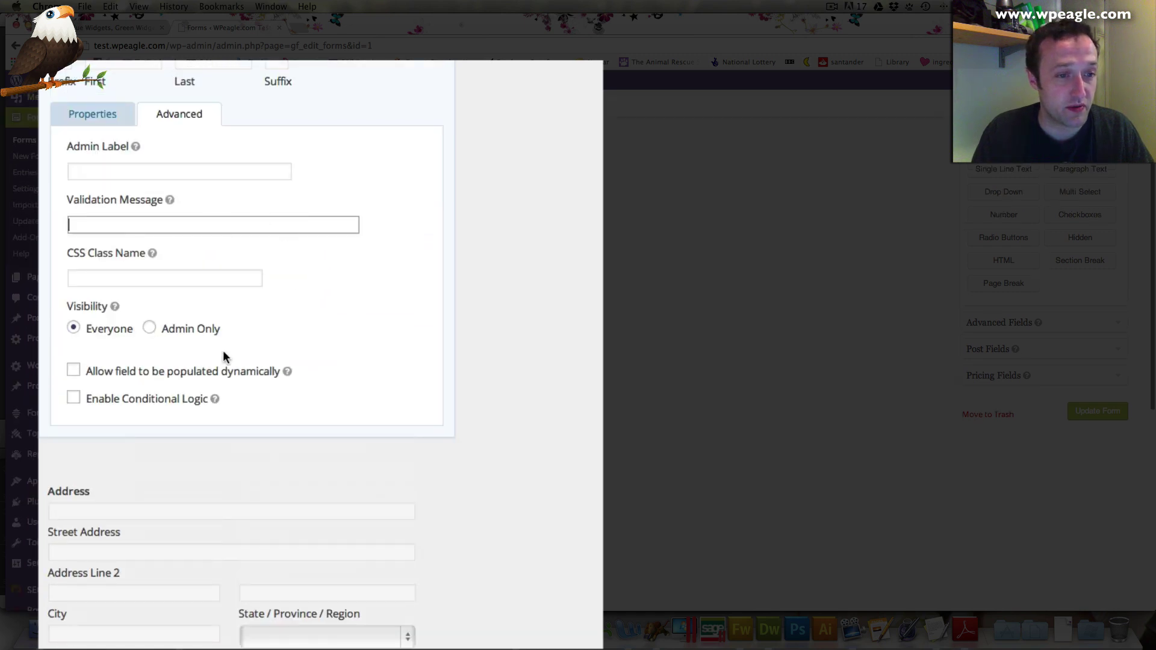
{"action": "scroll", "coordinate": [341, 361], "scroll_direction": "down", "scroll_amount": 2}
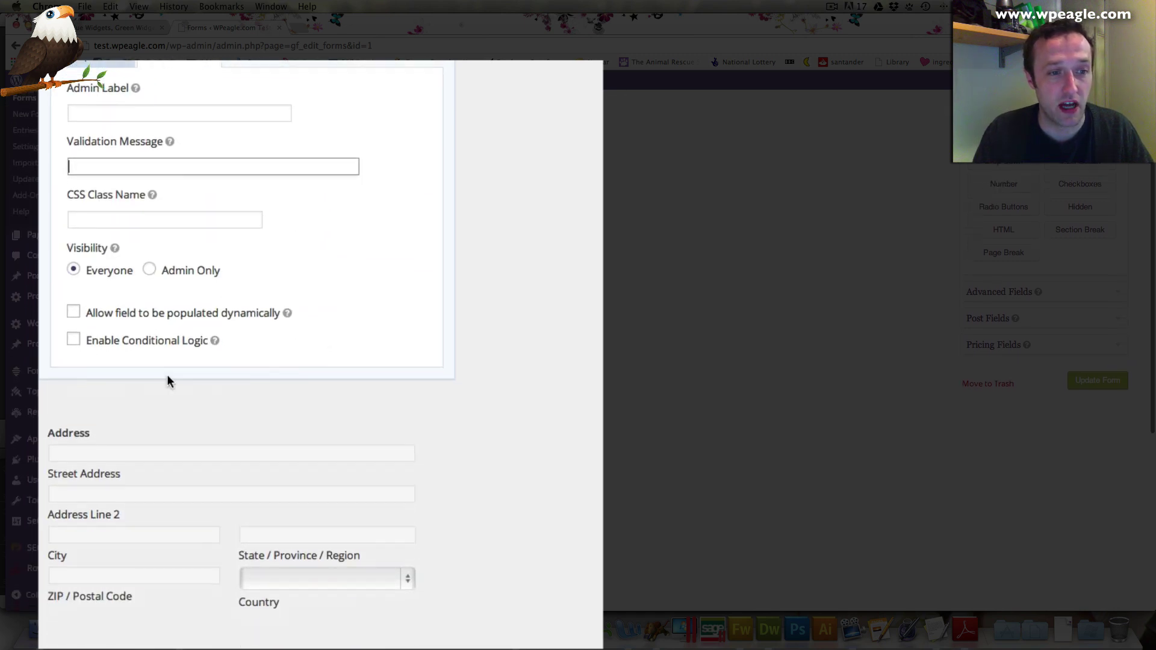
{"action": "scroll", "coordinate": [194, 365], "scroll_direction": "down", "scroll_amount": 1}
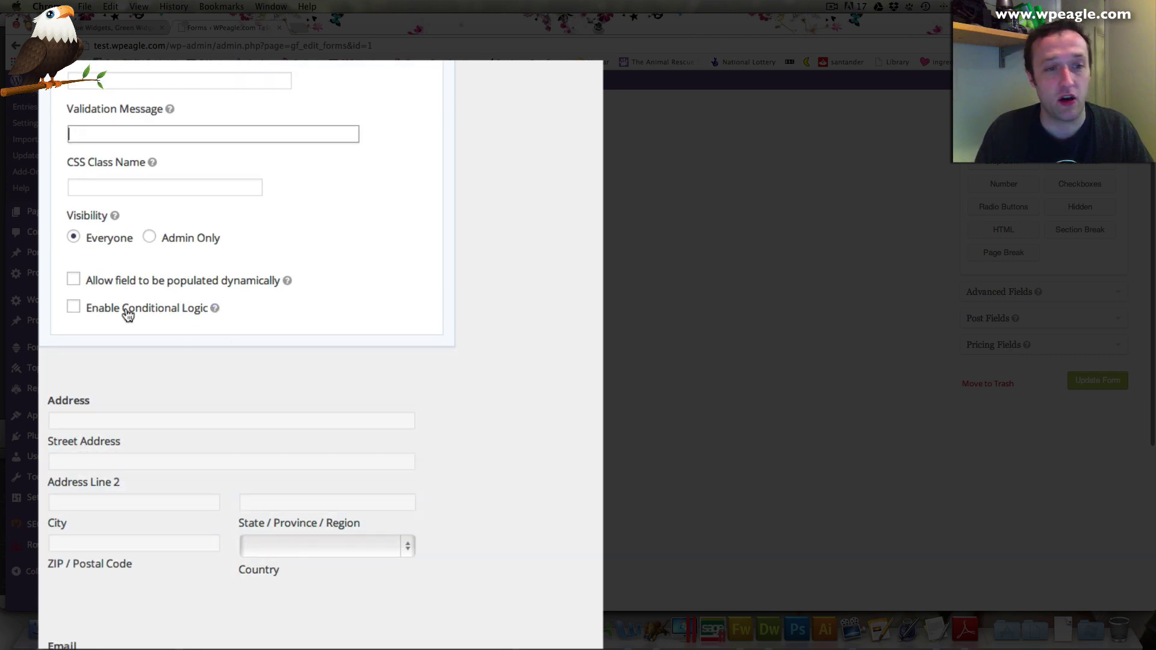
{"action": "scroll", "coordinate": [372, 282], "scroll_direction": "up", "scroll_amount": 3}
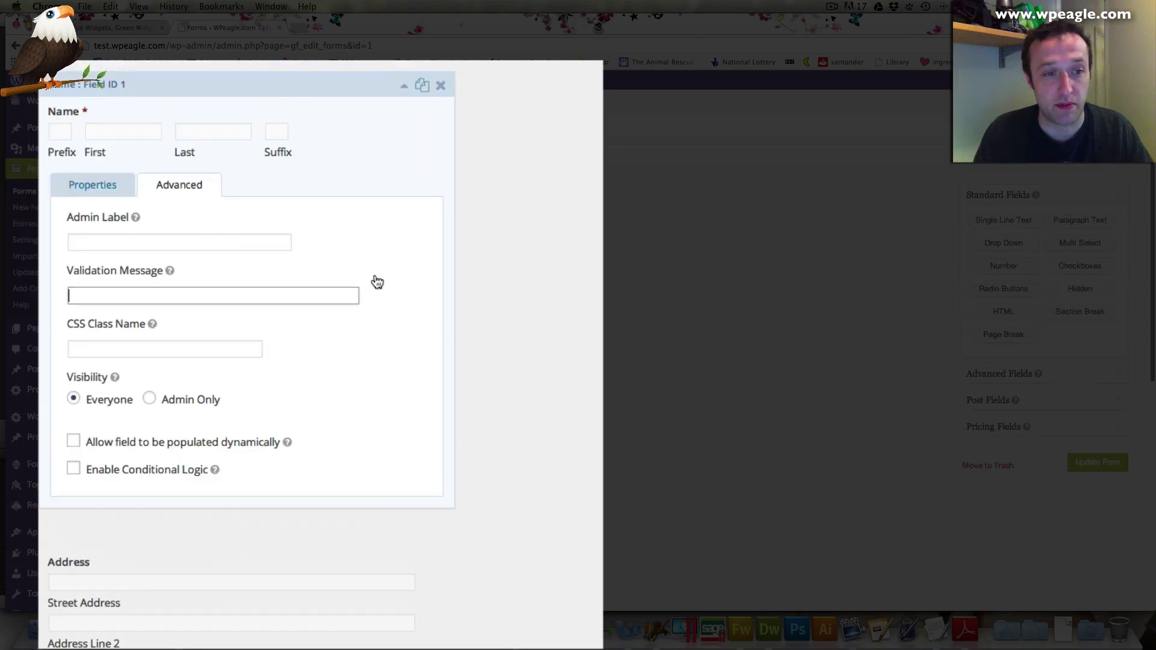
{"action": "scroll", "coordinate": [361, 328], "scroll_direction": "down", "scroll_amount": 2}
{"action": "scroll", "coordinate": [249, 371], "scroll_direction": "down", "scroll_amount": 1}
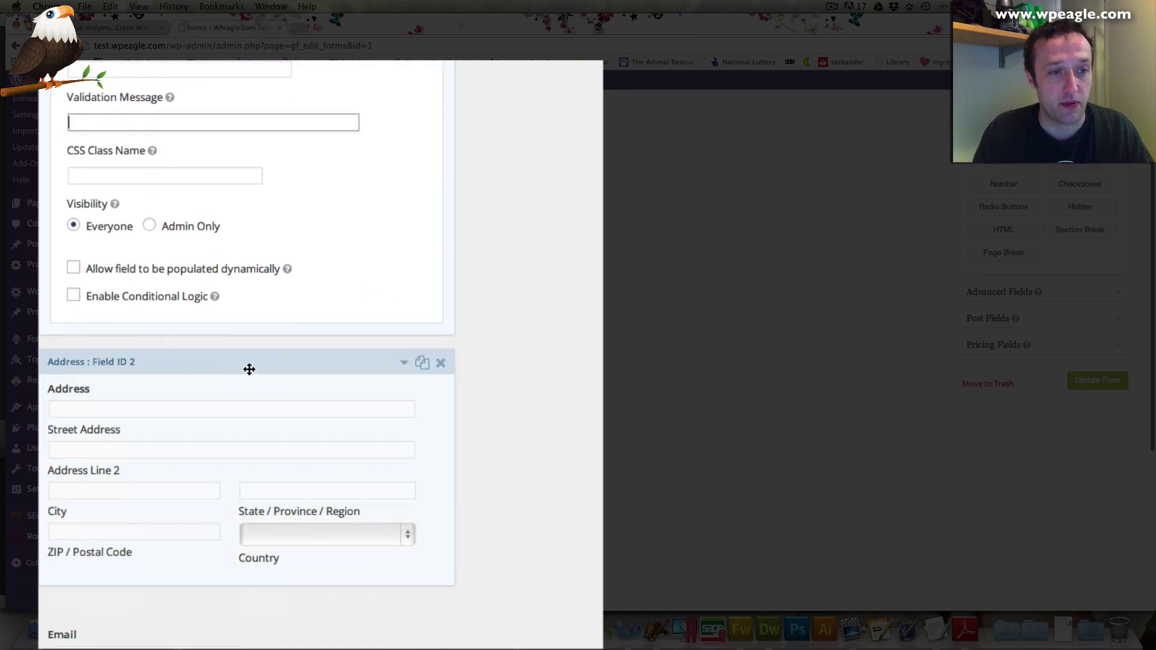
{"action": "left_click", "coordinate": [106, 307]}
{"action": "scroll", "coordinate": [285, 277], "scroll_direction": "down", "scroll_amount": 1}
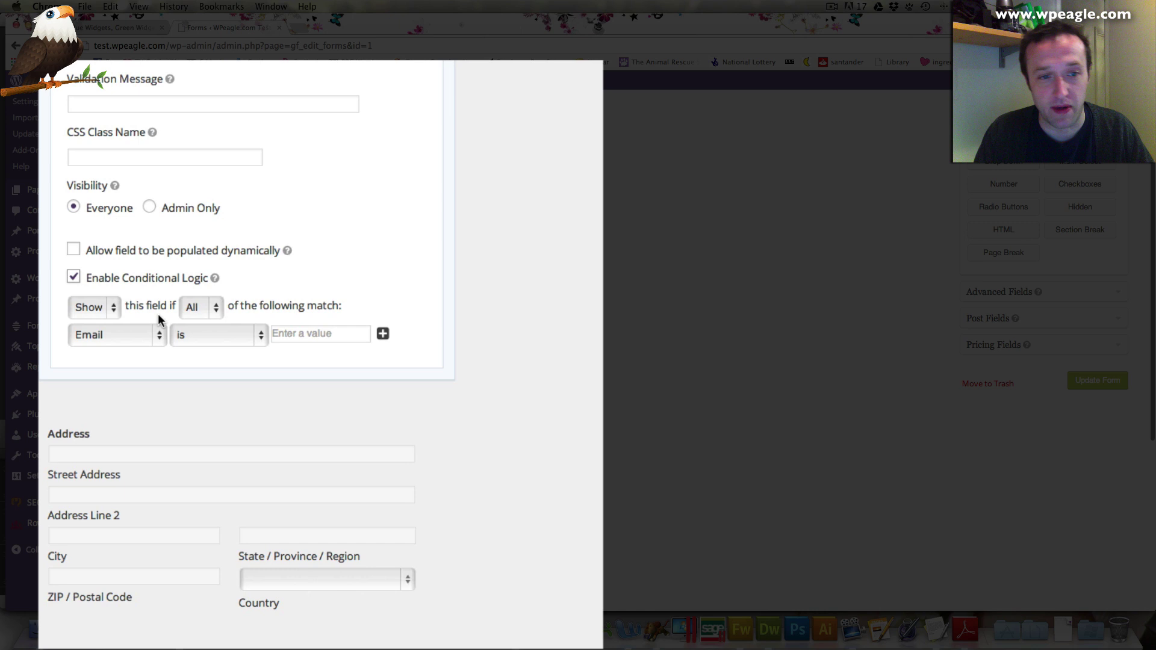
{"action": "left_click", "coordinate": [302, 334]}
{"action": "left_click", "coordinate": [145, 341]}
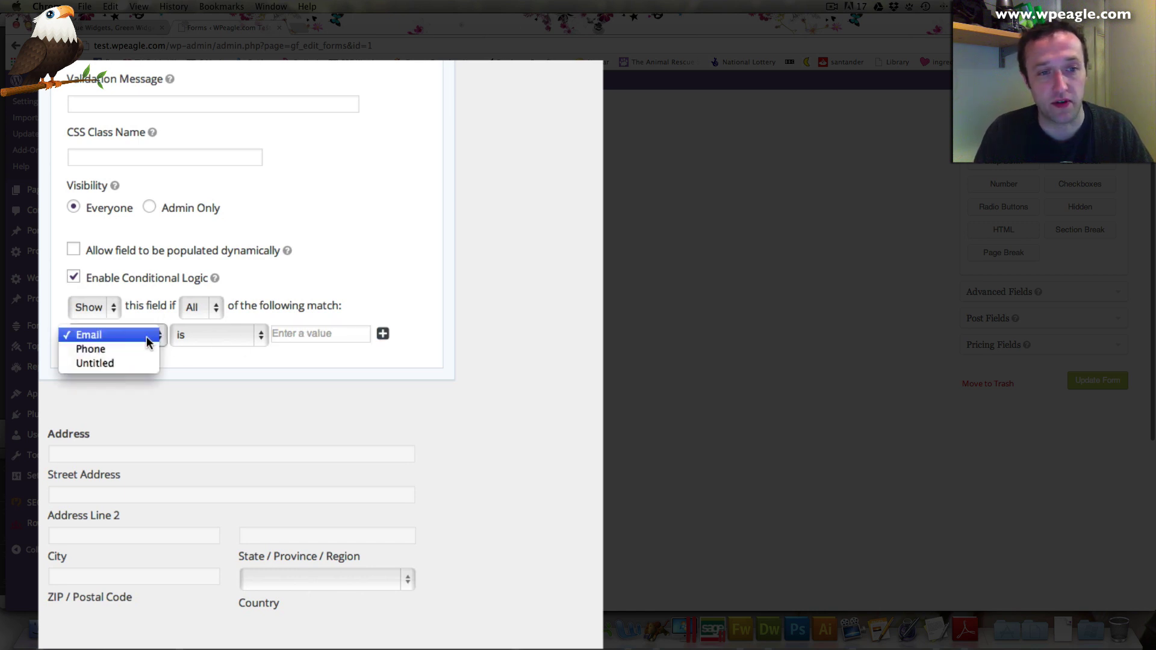
{"action": "left_click", "coordinate": [136, 350]}
{"action": "scroll", "coordinate": [292, 289], "scroll_direction": "up", "scroll_amount": 2}
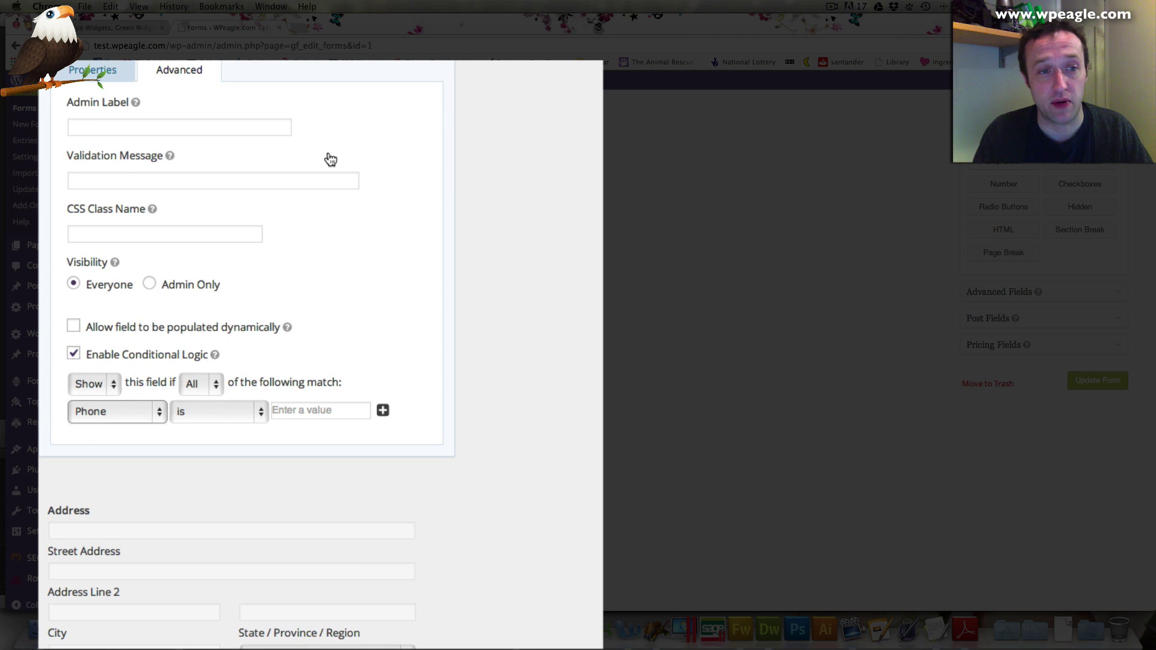
{"action": "left_click", "coordinate": [73, 353]}
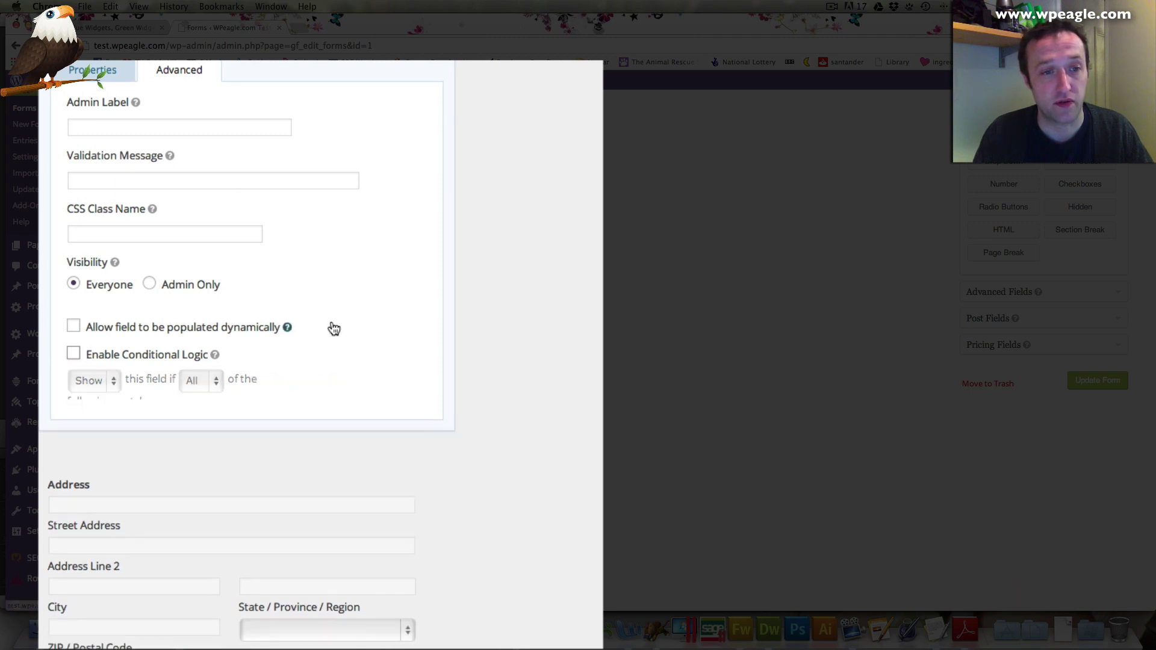
{"action": "scroll", "coordinate": [560, 253], "scroll_direction": "down", "scroll_amount": 5}
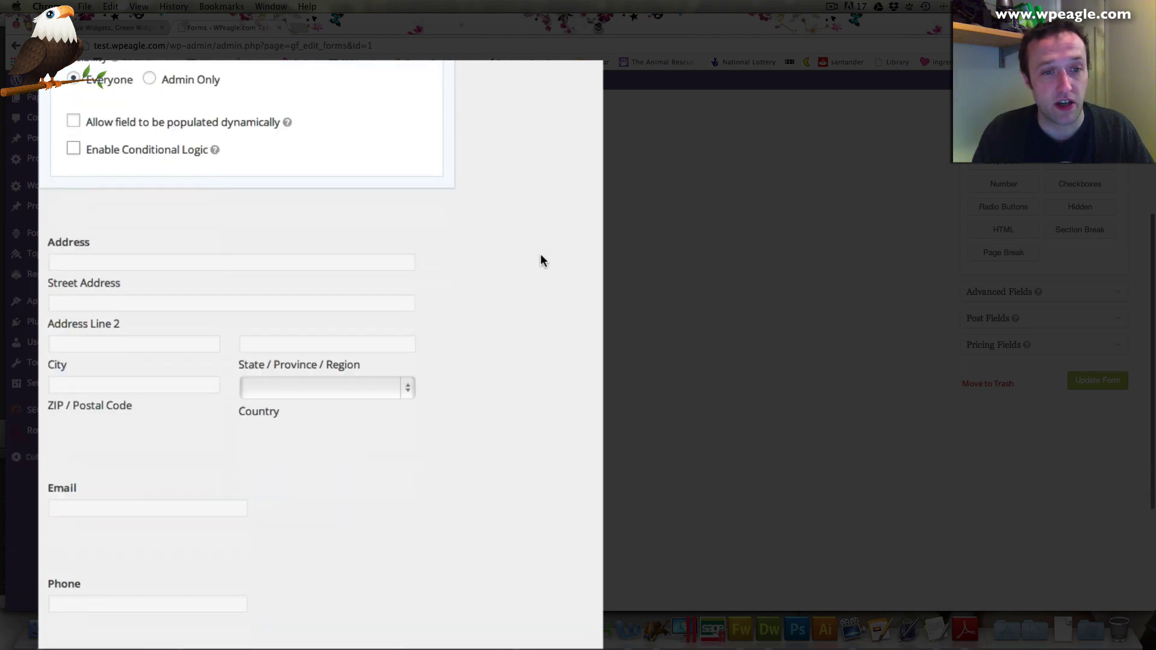
Step: Make Address a required United States address with Alaska as the default state
{"action": "mouse_move", "coordinate": [454, 240]}
{"action": "left_click", "coordinate": [404, 222]}
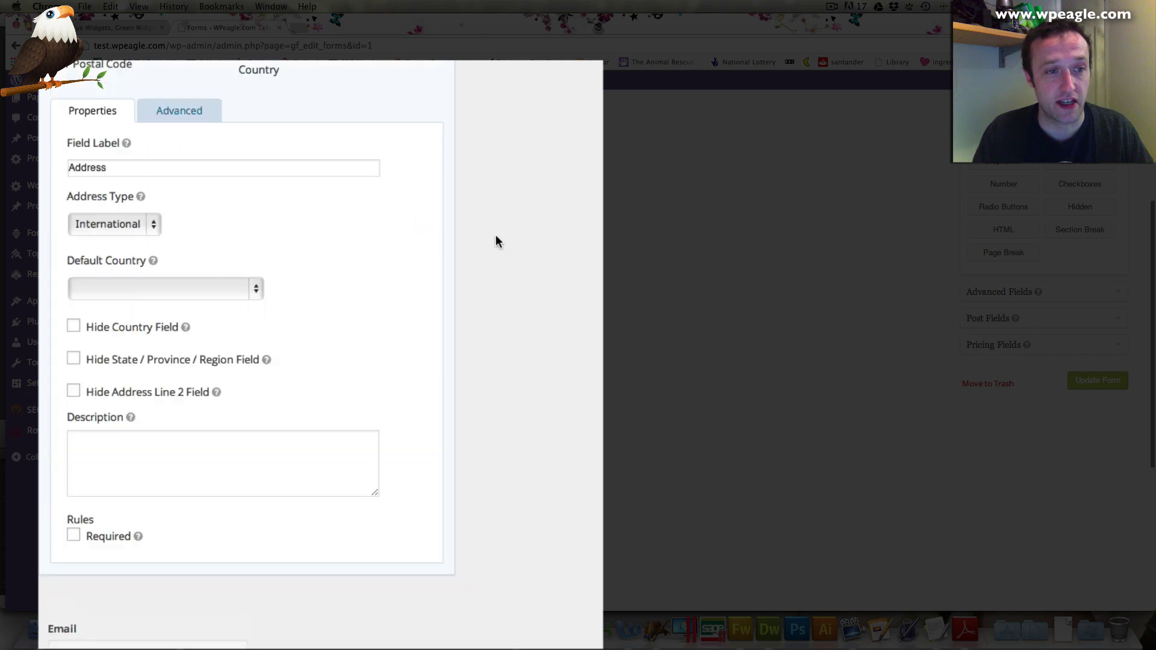
{"action": "left_click", "coordinate": [99, 224]}
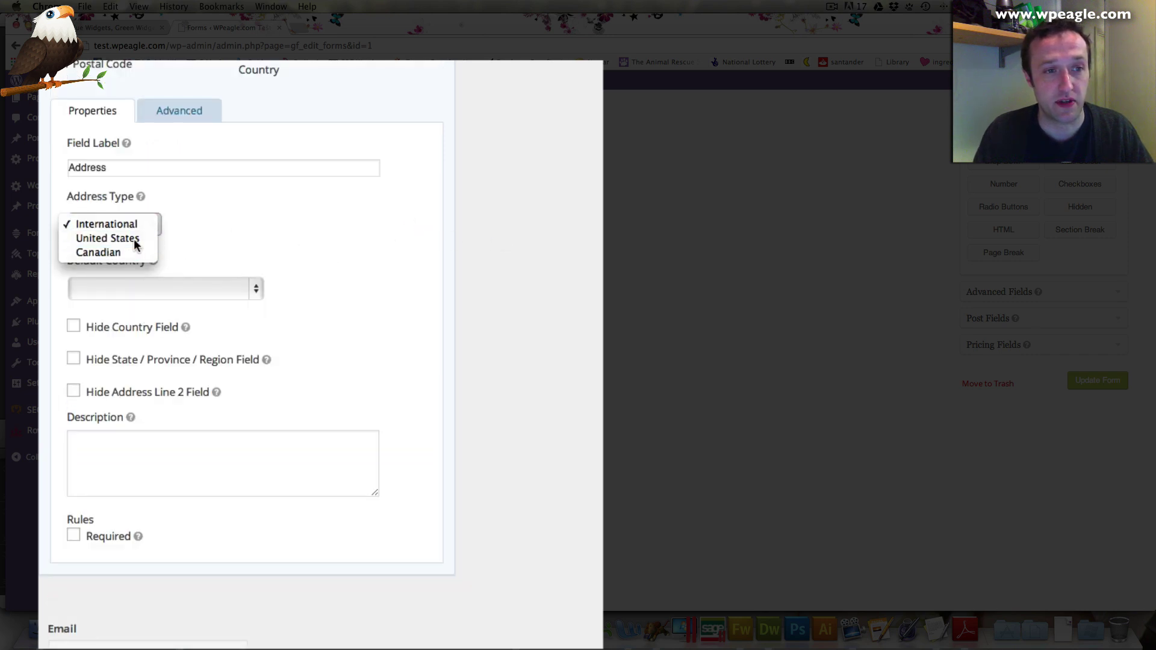
{"action": "left_click", "coordinate": [128, 239]}
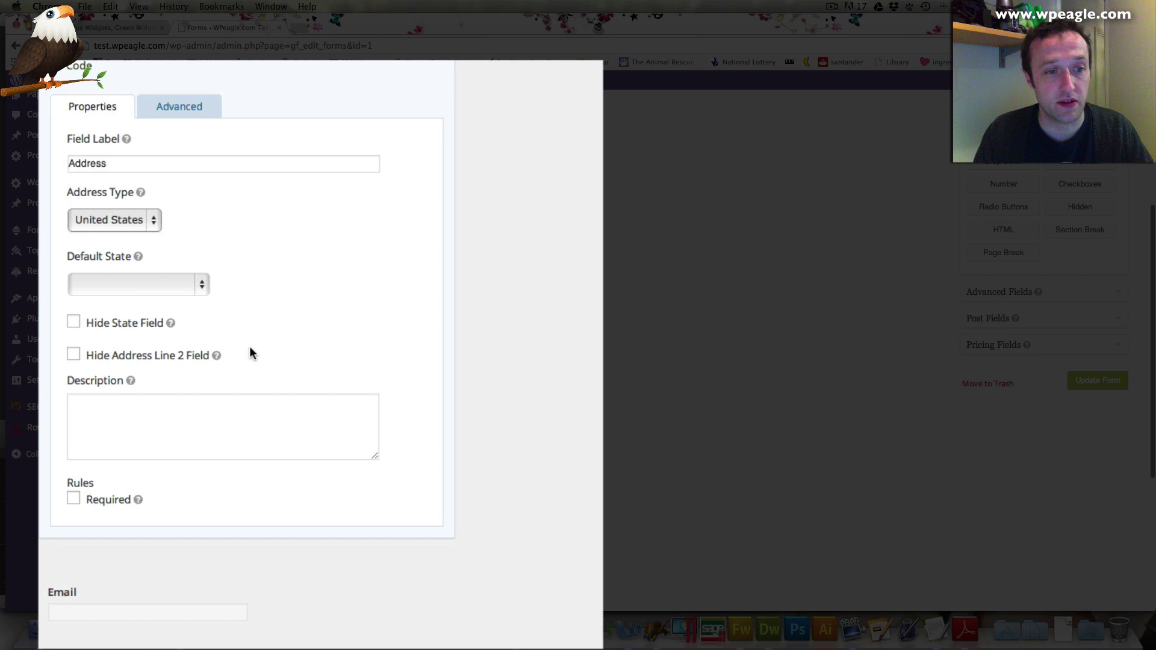
{"action": "scroll", "coordinate": [241, 345], "scroll_direction": "down", "scroll_amount": 2}
{"action": "left_click", "coordinate": [75, 456]}
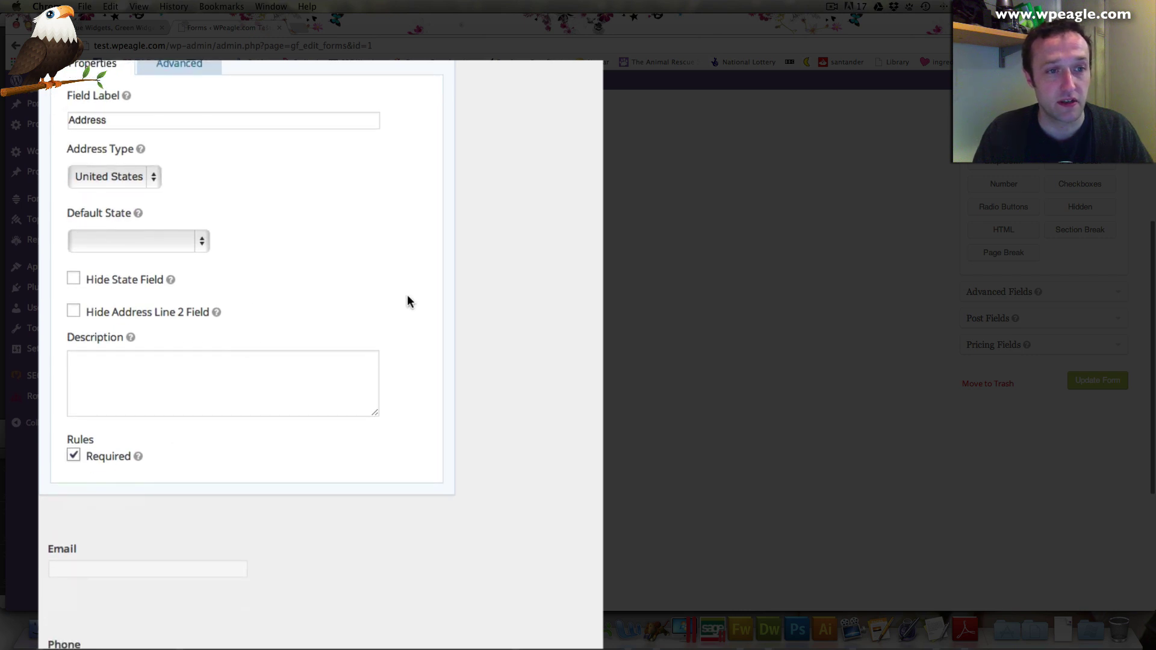
{"action": "scroll", "coordinate": [407, 295], "scroll_direction": "down", "scroll_amount": 4}
{"action": "left_click", "coordinate": [117, 150]}
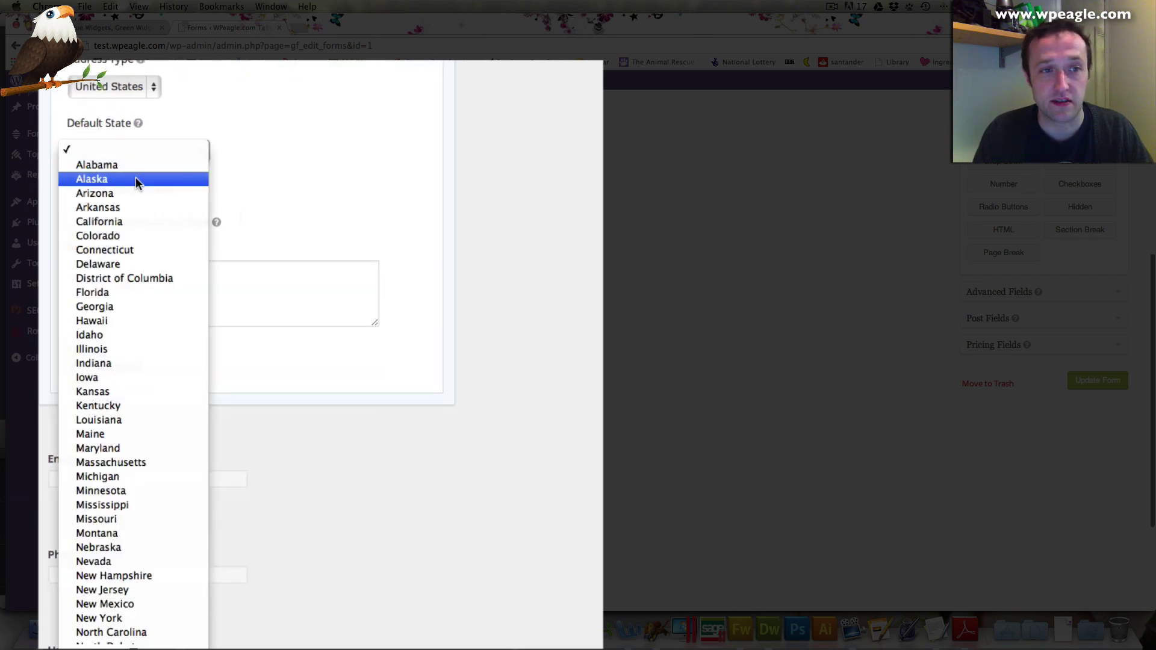
{"action": "left_click", "coordinate": [143, 179]}
Step: Enable email confirmation on the Email field and mark it Required
{"action": "scroll", "coordinate": [373, 164], "scroll_direction": "down", "scroll_amount": 8}
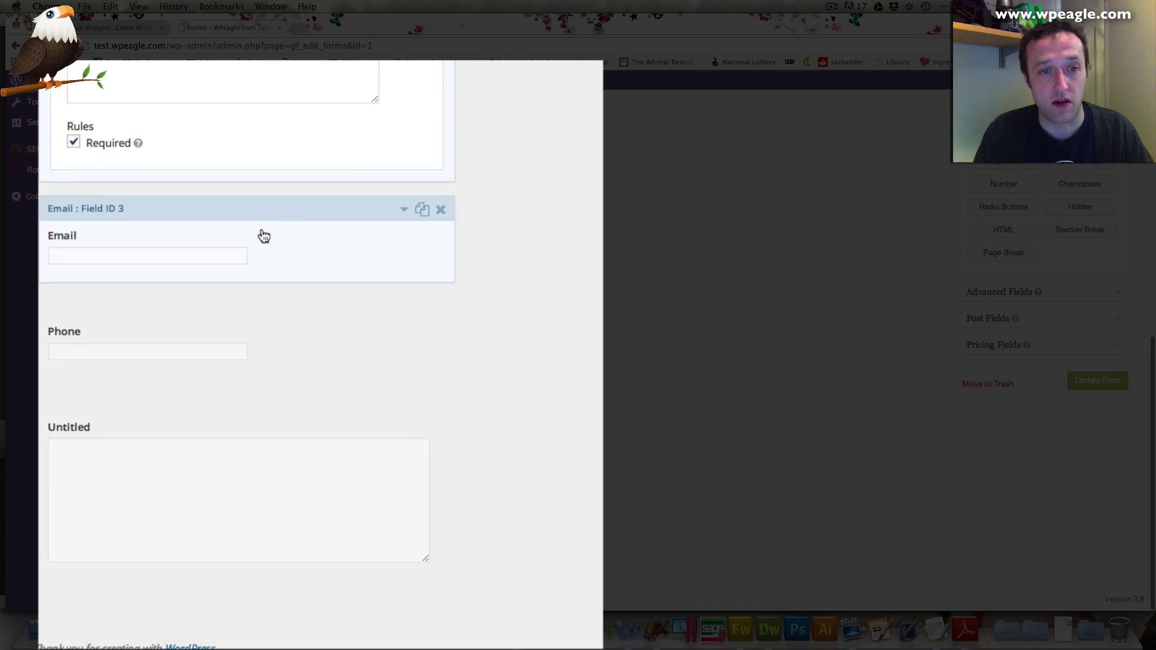
{"action": "left_click", "coordinate": [406, 211]}
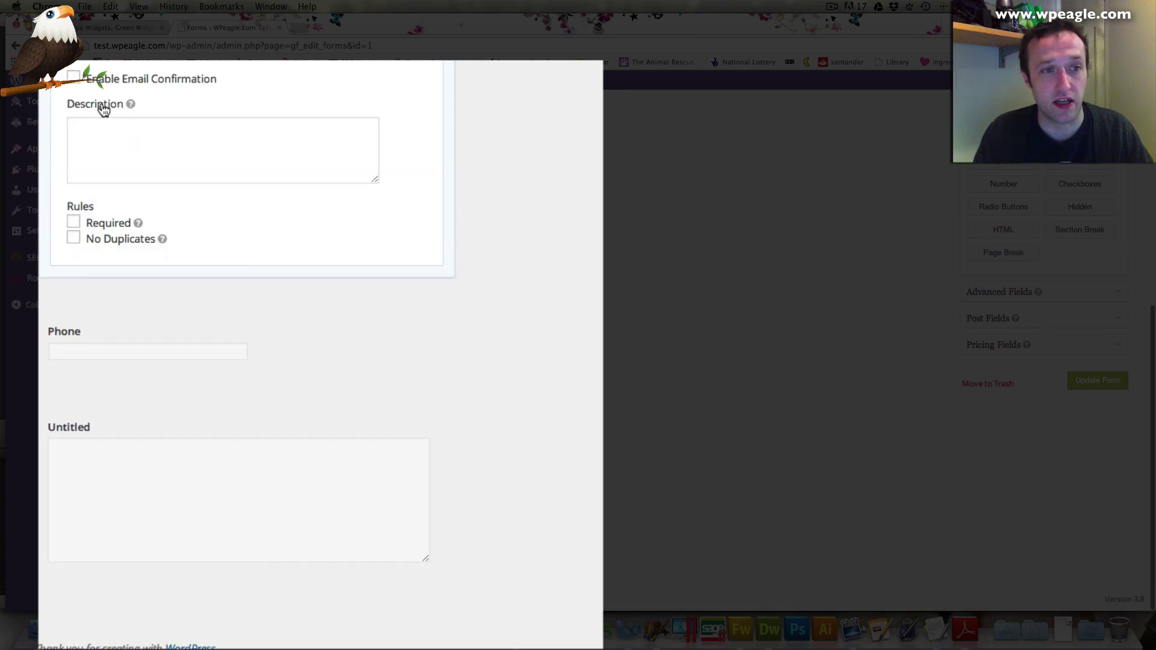
{"action": "left_click", "coordinate": [73, 77]}
{"action": "scroll", "coordinate": [217, 107], "scroll_direction": "up", "scroll_amount": 5}
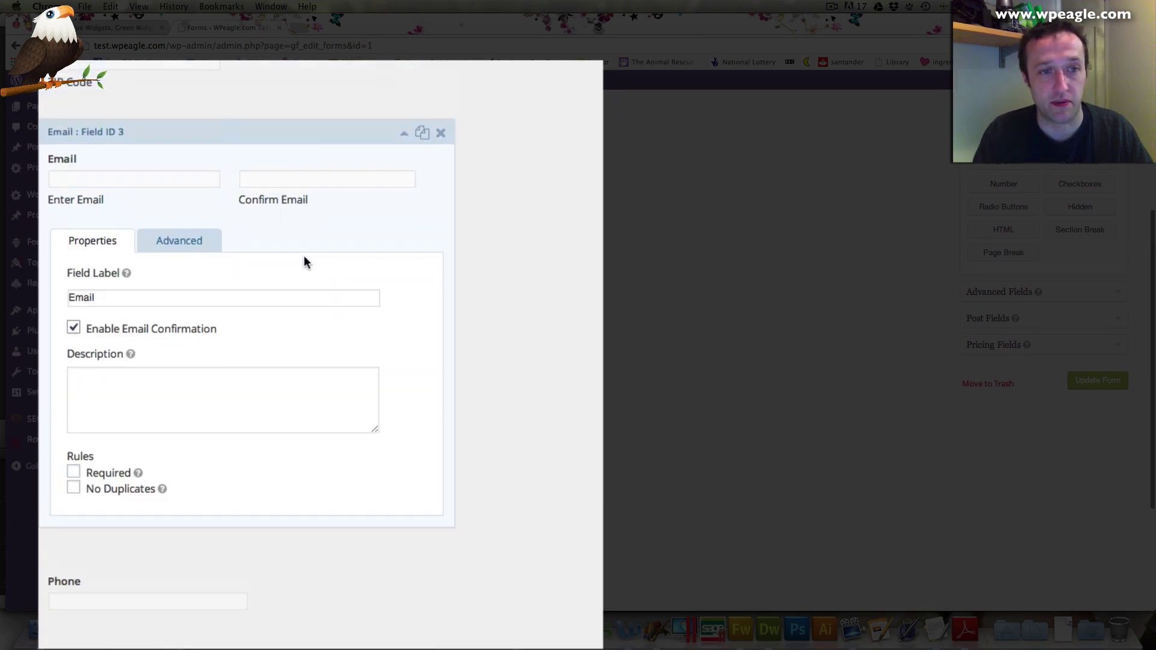
{"action": "scroll", "coordinate": [308, 235], "scroll_direction": "down", "scroll_amount": 2}
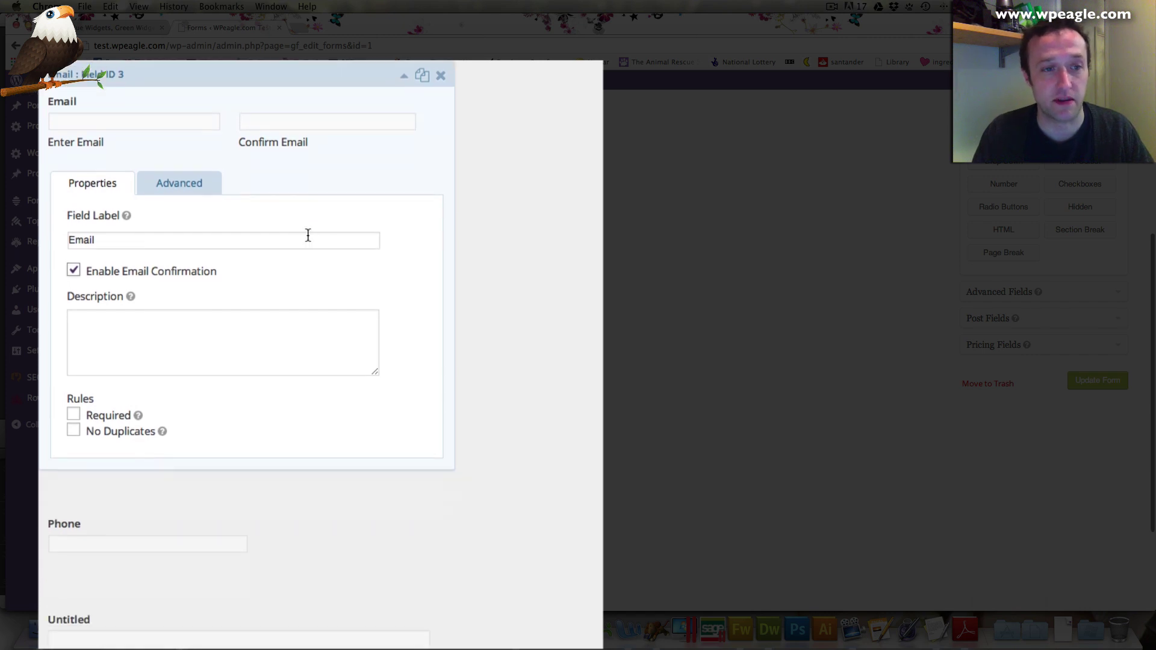
{"action": "scroll", "coordinate": [307, 235], "scroll_direction": "down", "scroll_amount": 3}
{"action": "scroll", "coordinate": [108, 325], "scroll_direction": "down", "scroll_amount": 2}
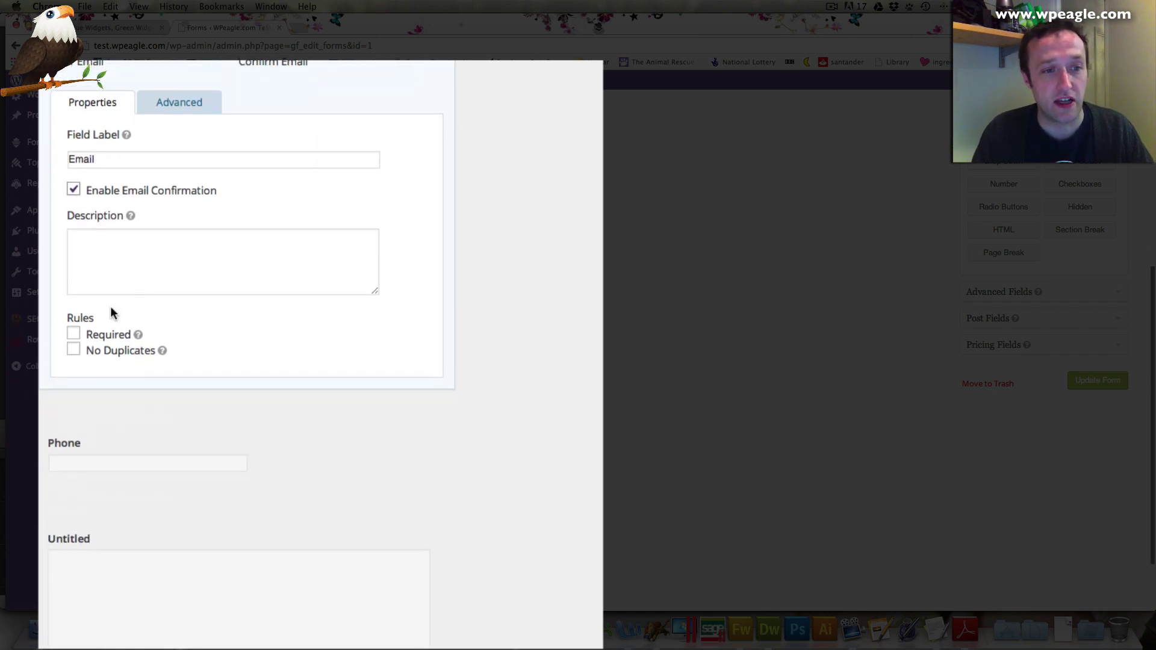
{"action": "left_click", "coordinate": [74, 305]}
{"action": "scroll", "coordinate": [241, 346], "scroll_direction": "down", "scroll_amount": 3}
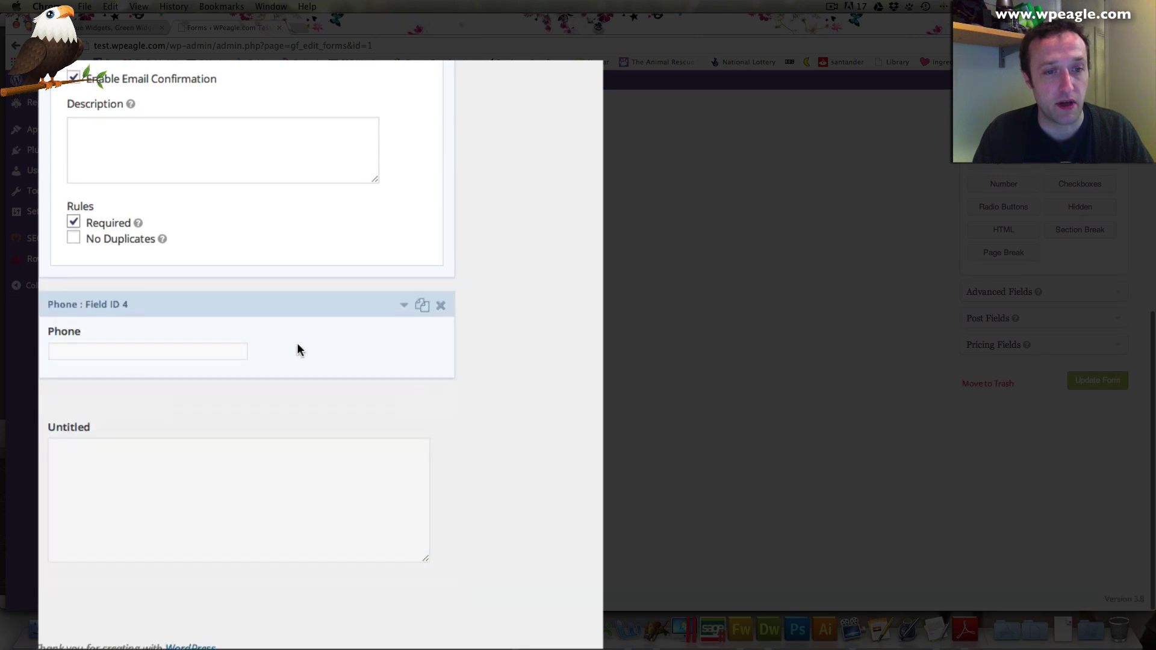
Step: Switch the Phone field's format to International
{"action": "left_click", "coordinate": [404, 306]}
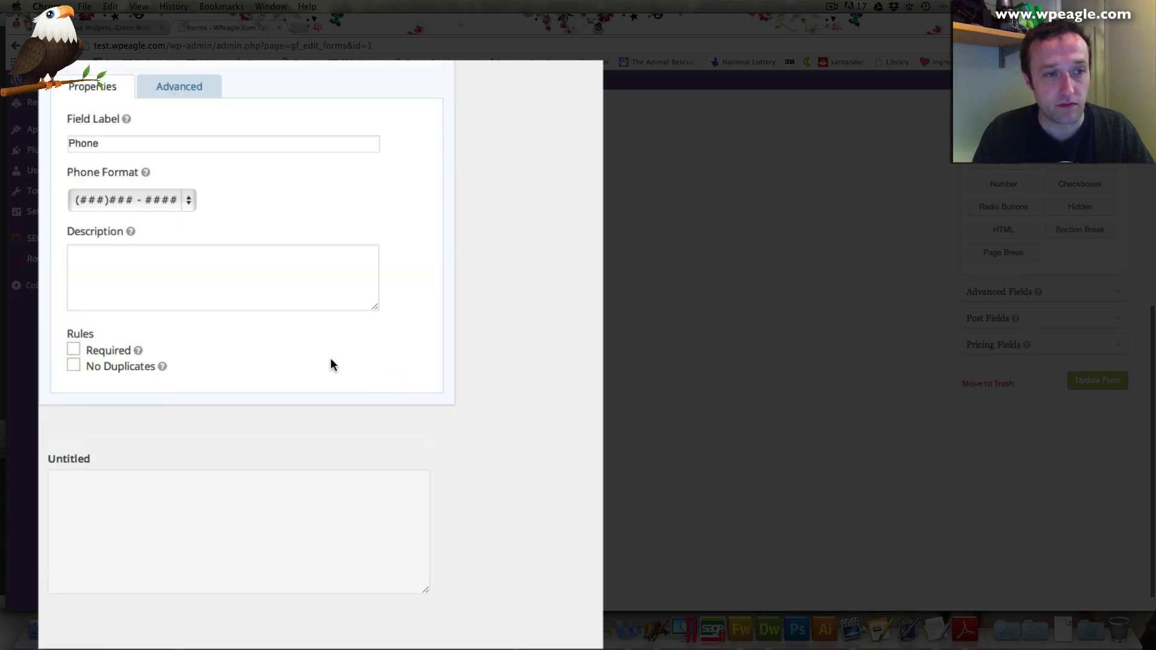
{"action": "left_click", "coordinate": [126, 199]}
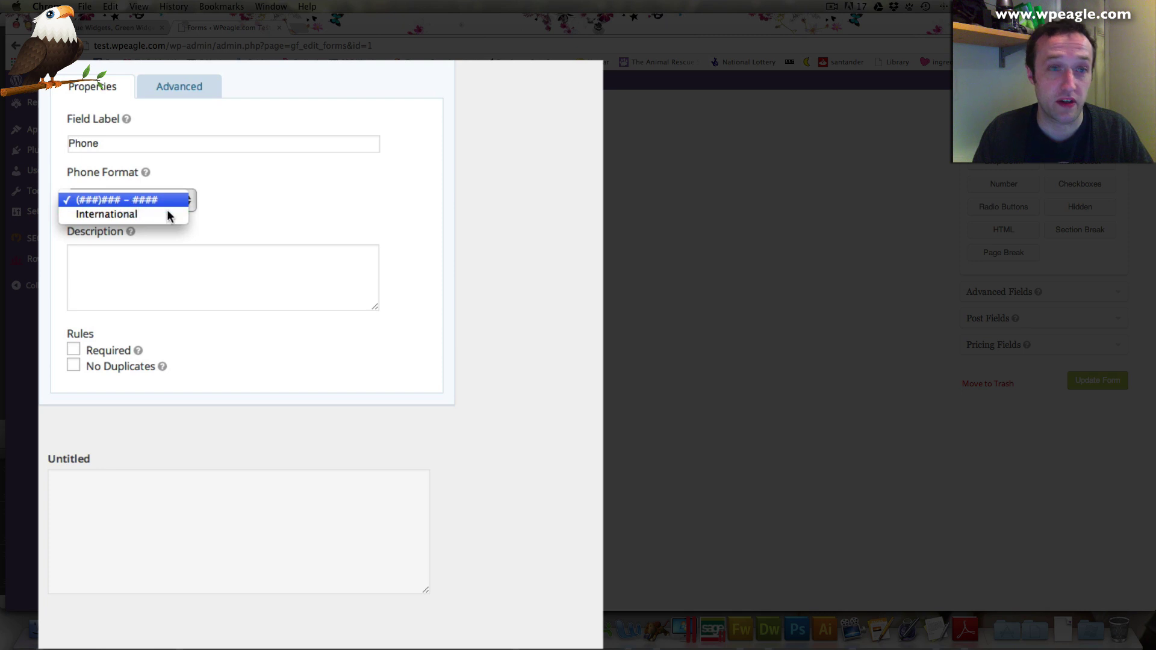
{"action": "left_click", "coordinate": [154, 214]}
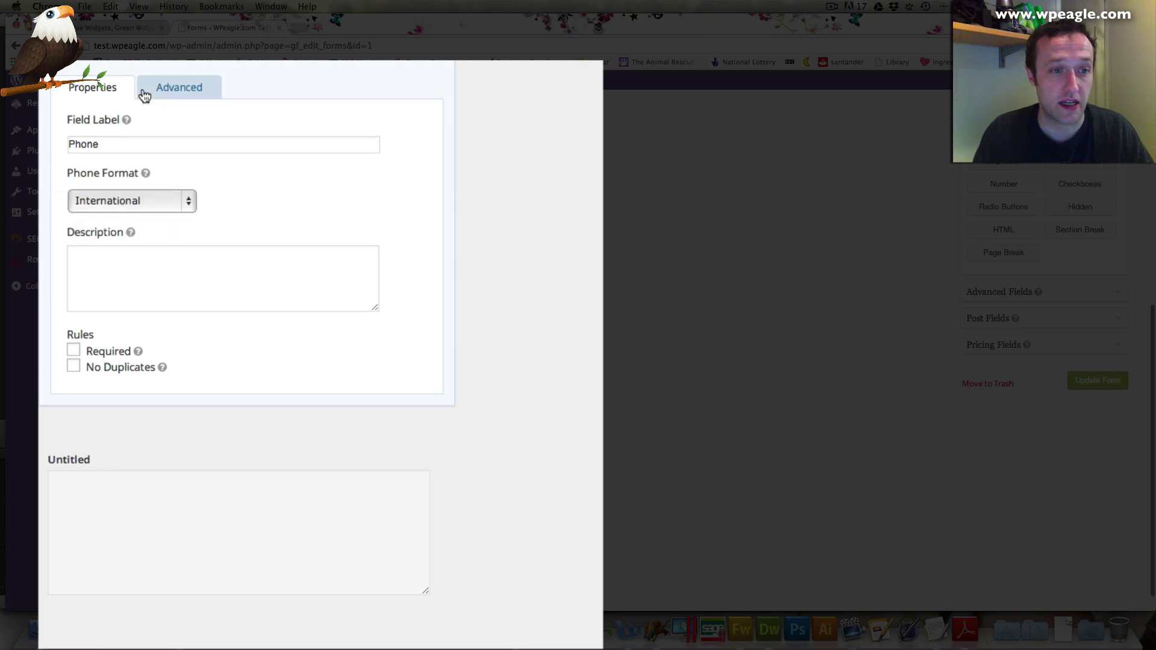
{"action": "scroll", "coordinate": [144, 95], "scroll_direction": "up", "scroll_amount": 1}
{"action": "scroll", "coordinate": [385, 297], "scroll_direction": "down", "scroll_amount": 3}
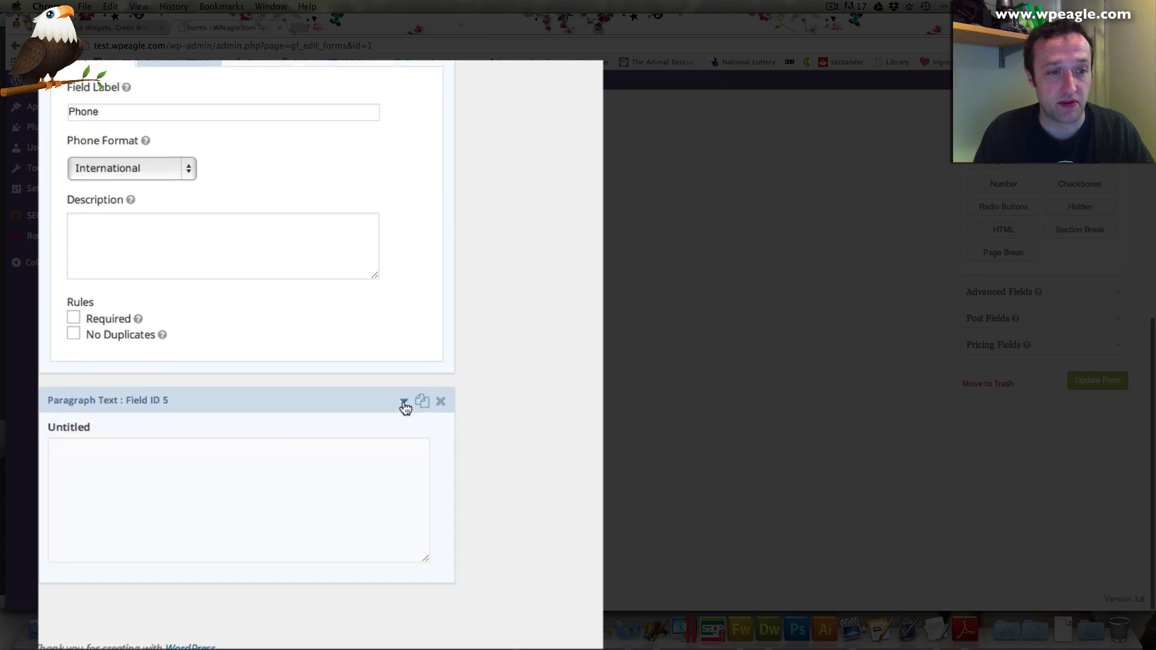
Step: Label the paragraph field 'Your Message', limit it to 300 characters, require it, describe it 'Send us a message'
{"action": "left_click", "coordinate": [404, 402]}
{"action": "double_click", "coordinate": [109, 323]}
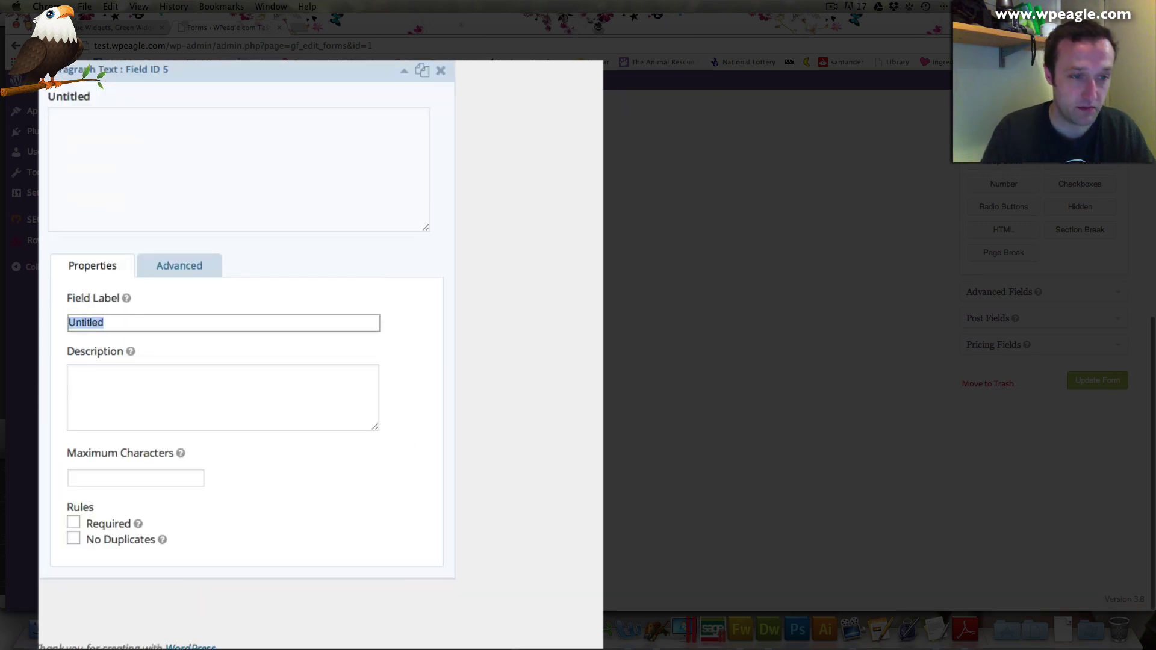
{"action": "type", "text": "Your Messa"}
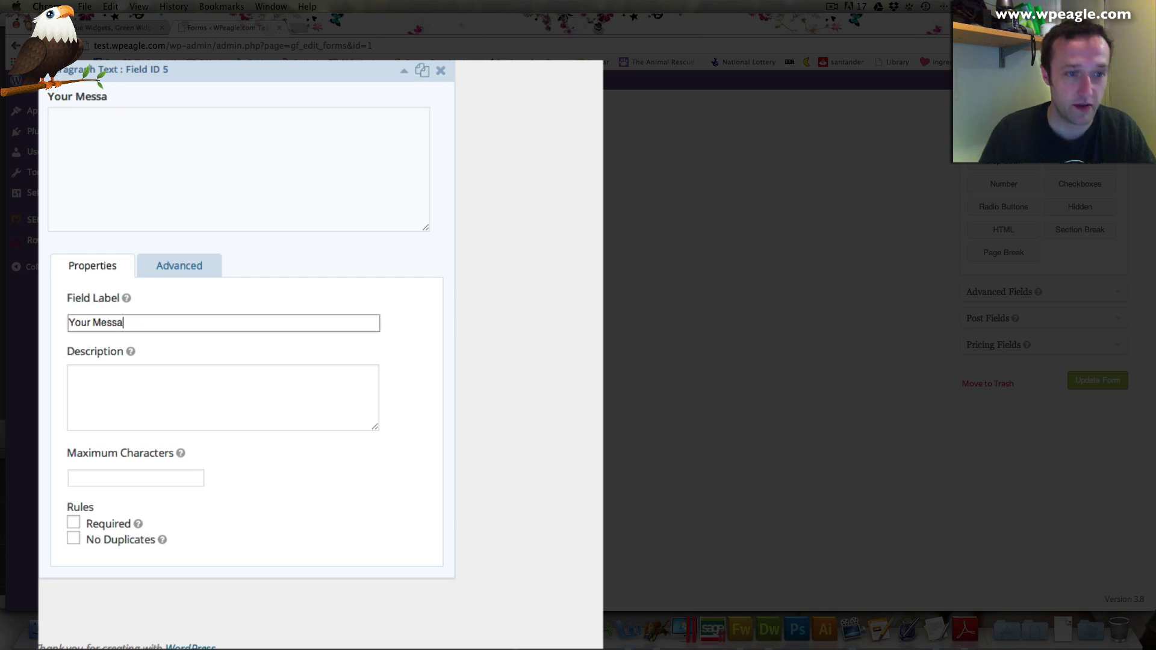
{"action": "type", "text": "hege"}
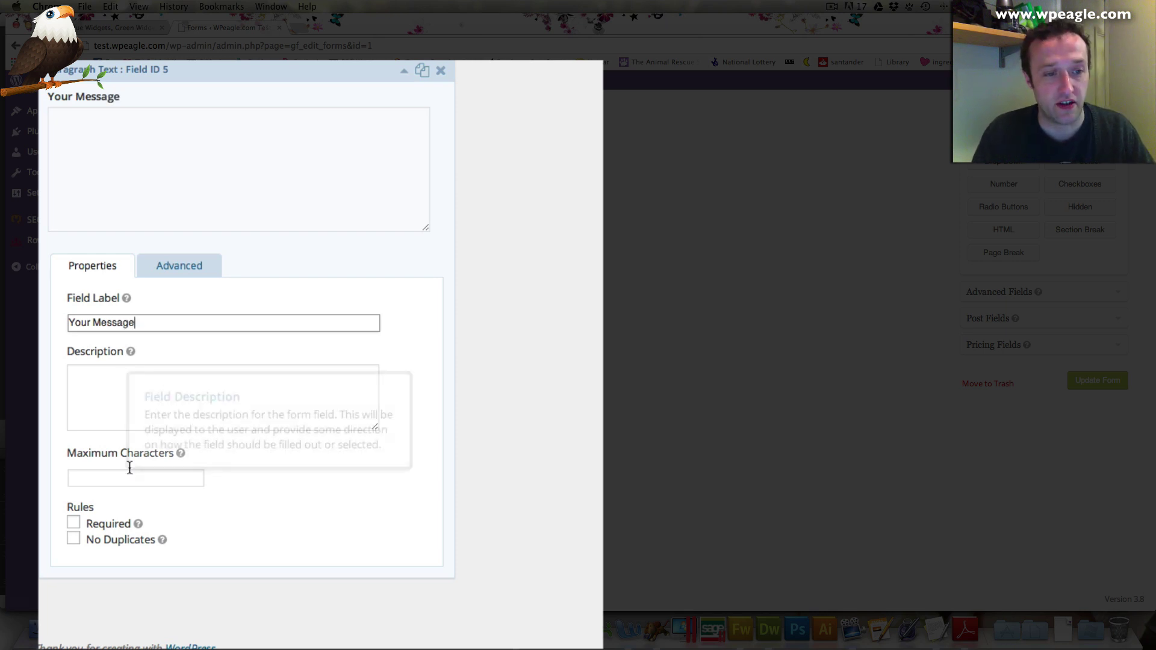
{"action": "left_click", "coordinate": [100, 477]}
{"action": "type", "text": "1"}
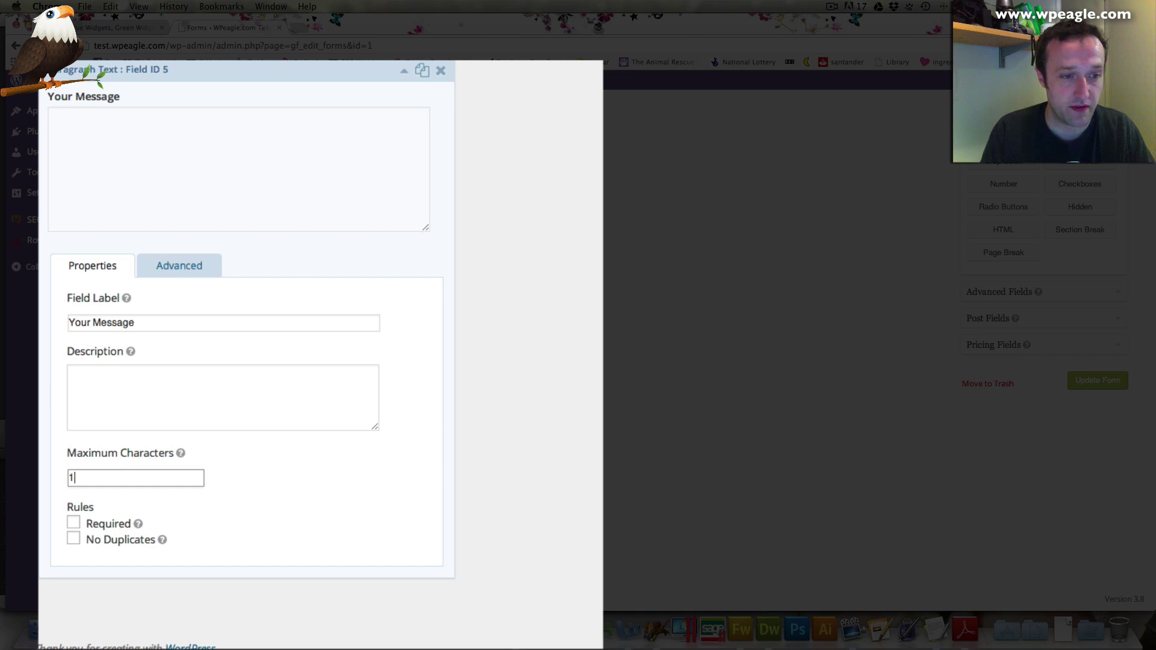
{"action": "type", "text": "300"}
{"action": "left_click", "coordinate": [74, 523]}
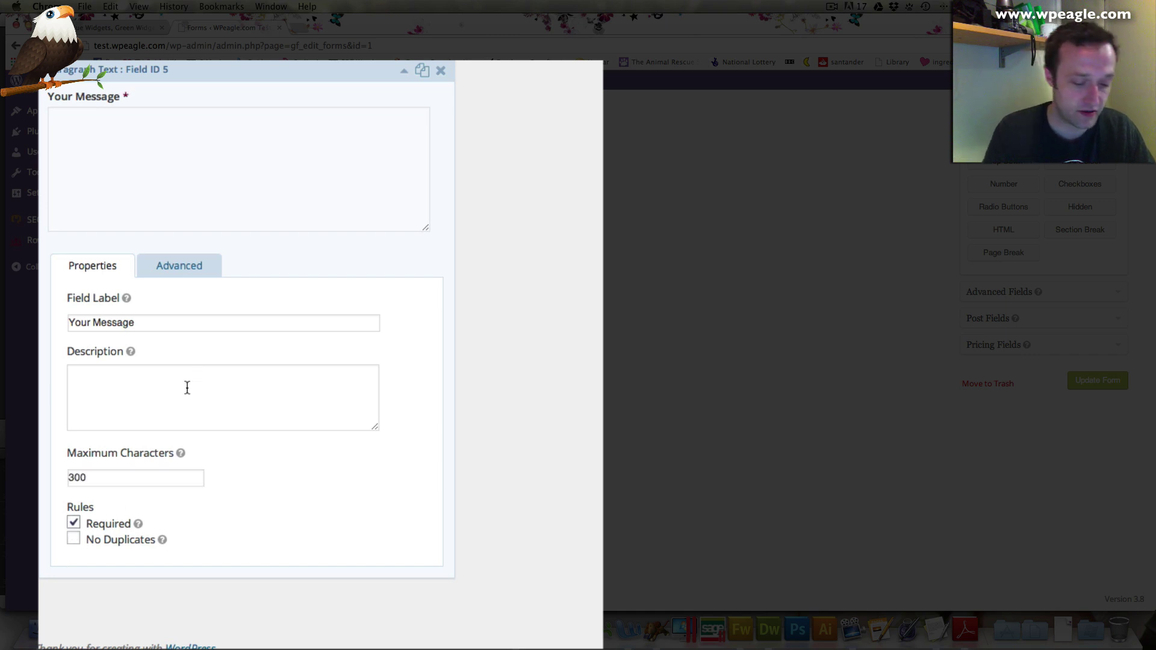
{"action": "left_click", "coordinate": [196, 387]}
{"action": "type", "text": "Send"}
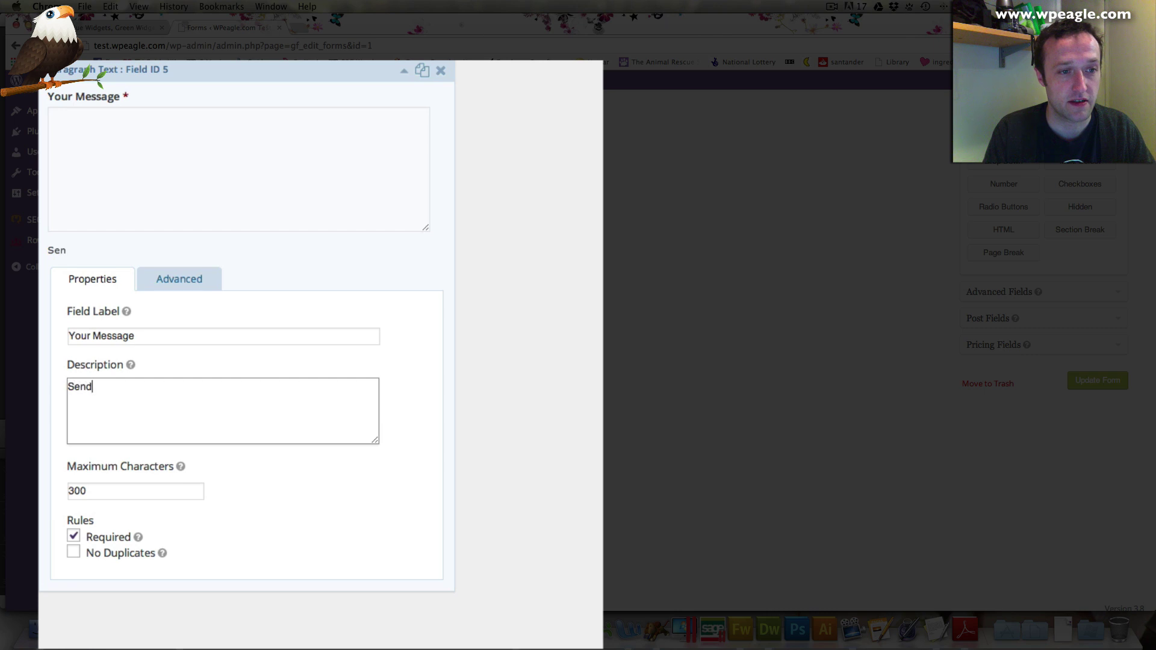
{"action": "type", "text": " us a message"}
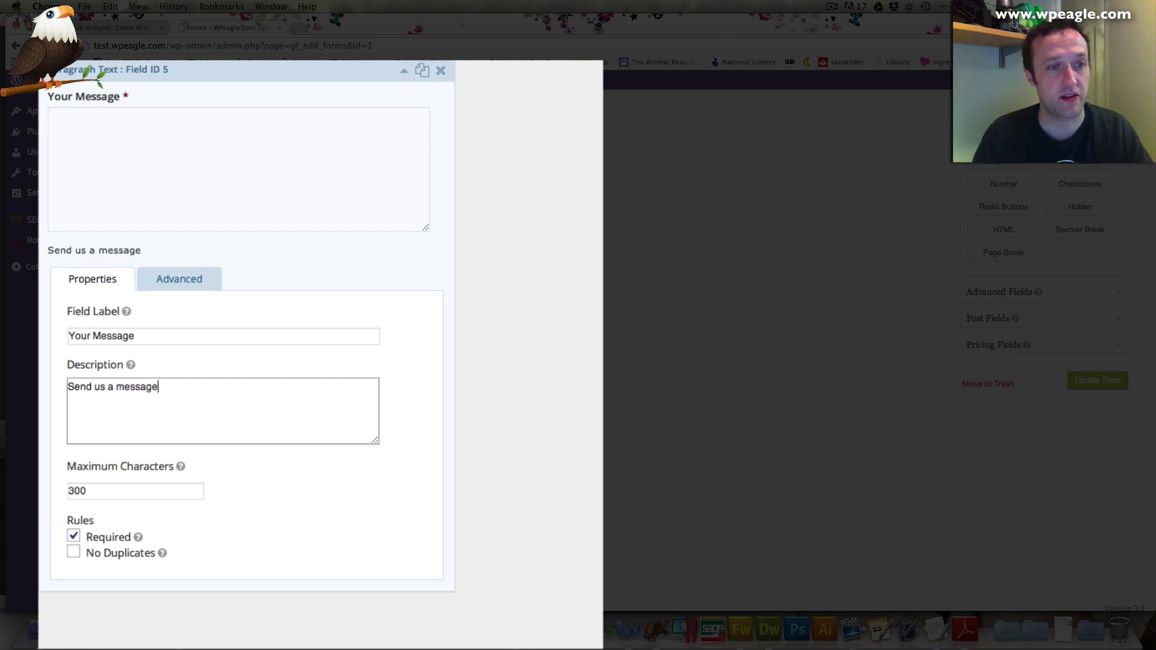
{"action": "scroll", "coordinate": [309, 215], "scroll_direction": "down", "scroll_amount": 1}
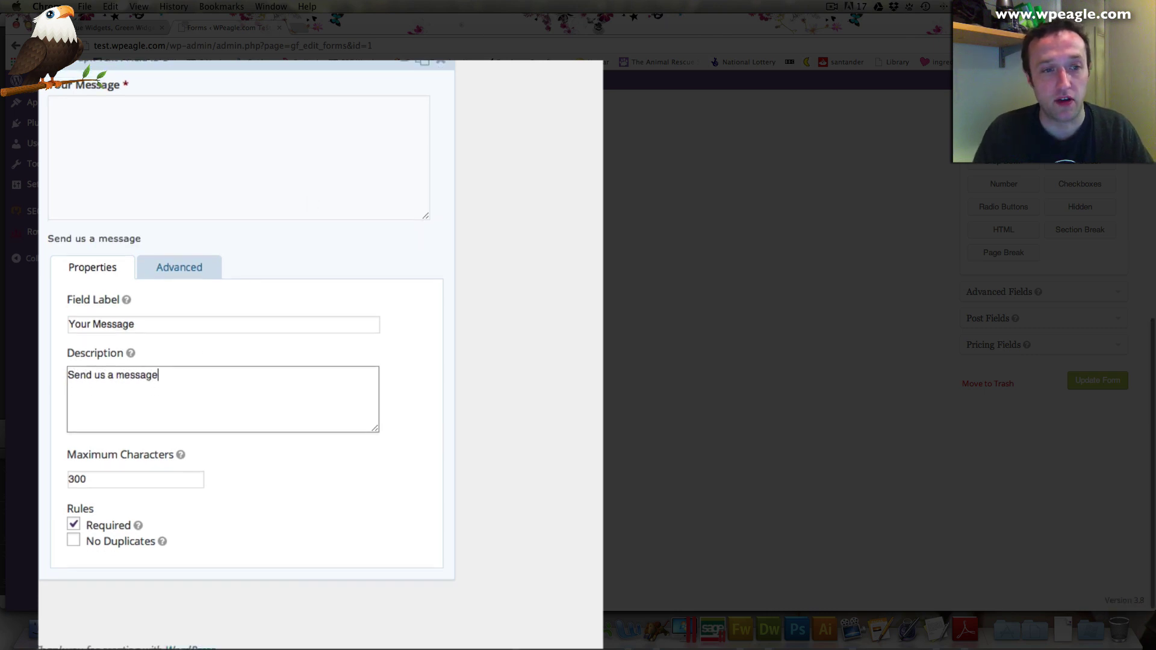
{"action": "scroll", "coordinate": [568, 207], "scroll_direction": "up", "scroll_amount": 10}
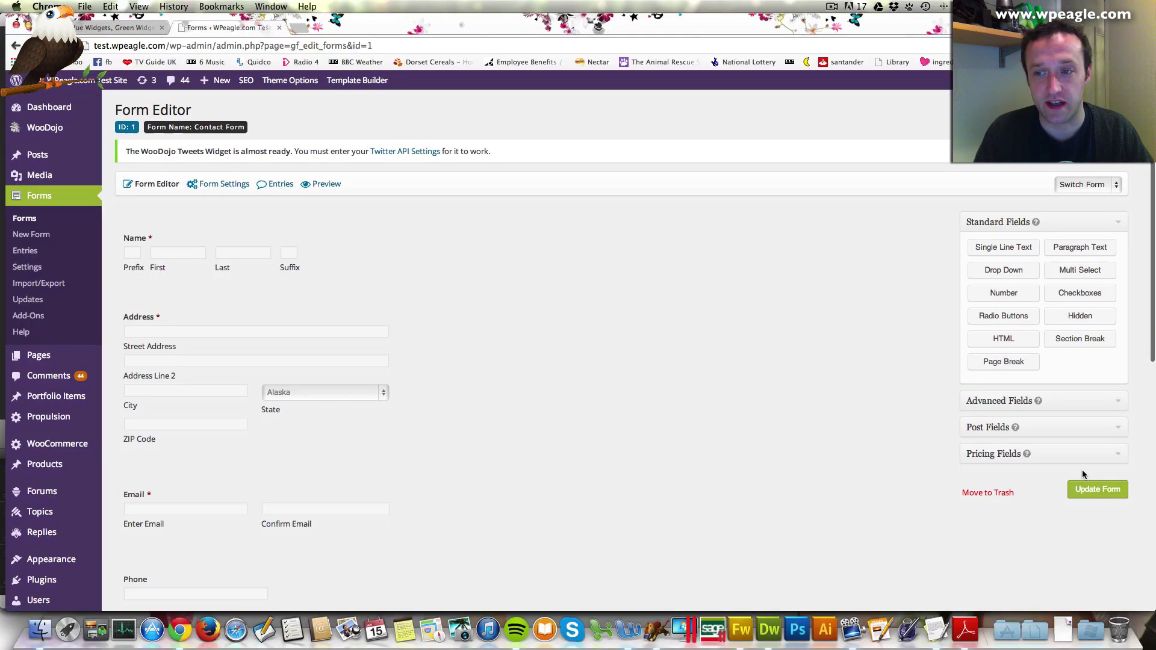
Step: Save the form fields and change the submit button text to 'Send Message'
{"action": "left_click", "coordinate": [1097, 489]}
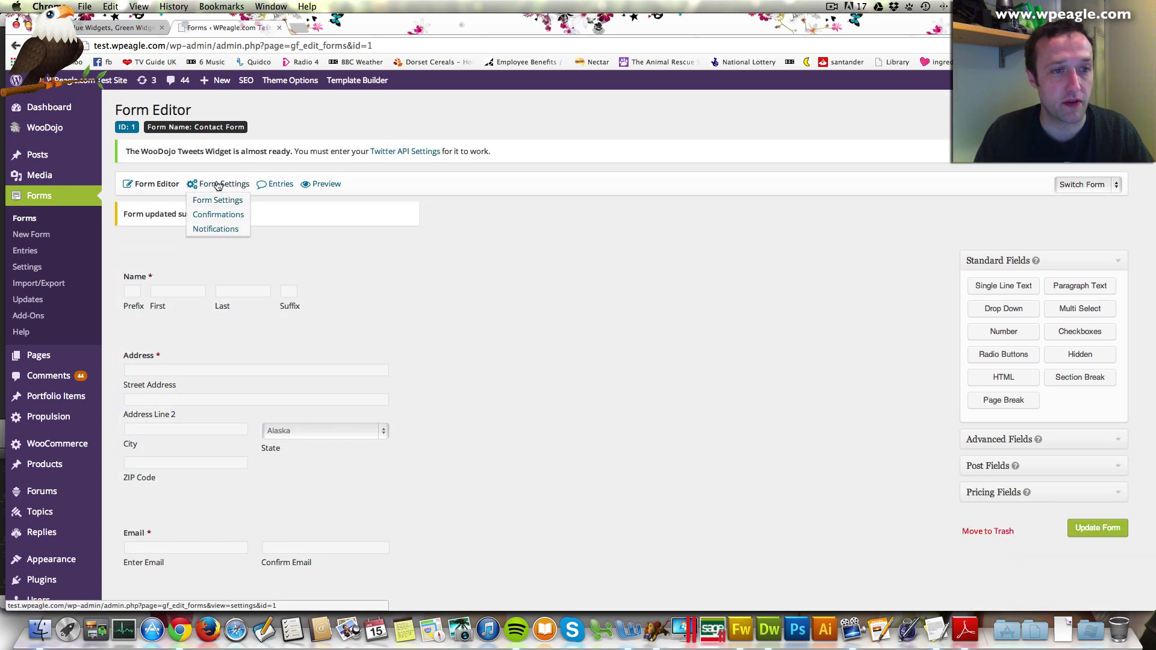
{"action": "left_click", "coordinate": [217, 202]}
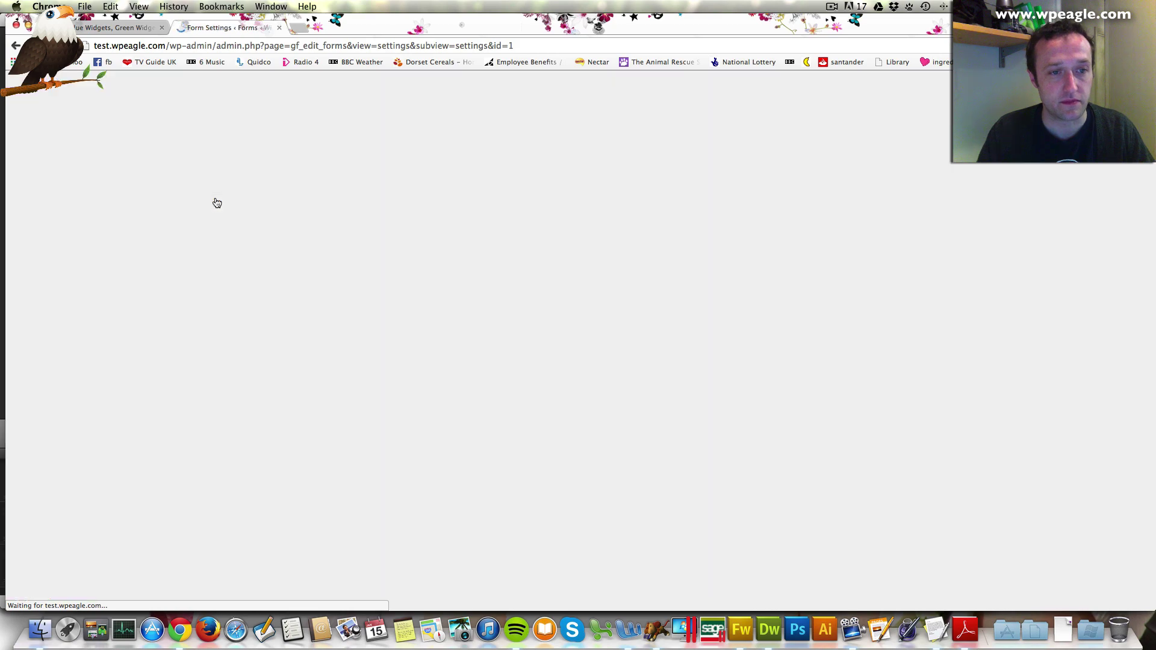
{"action": "scroll", "coordinate": [432, 271], "scroll_direction": "down", "scroll_amount": 2}
{"action": "scroll", "coordinate": [420, 271], "scroll_direction": "down", "scroll_amount": 4}
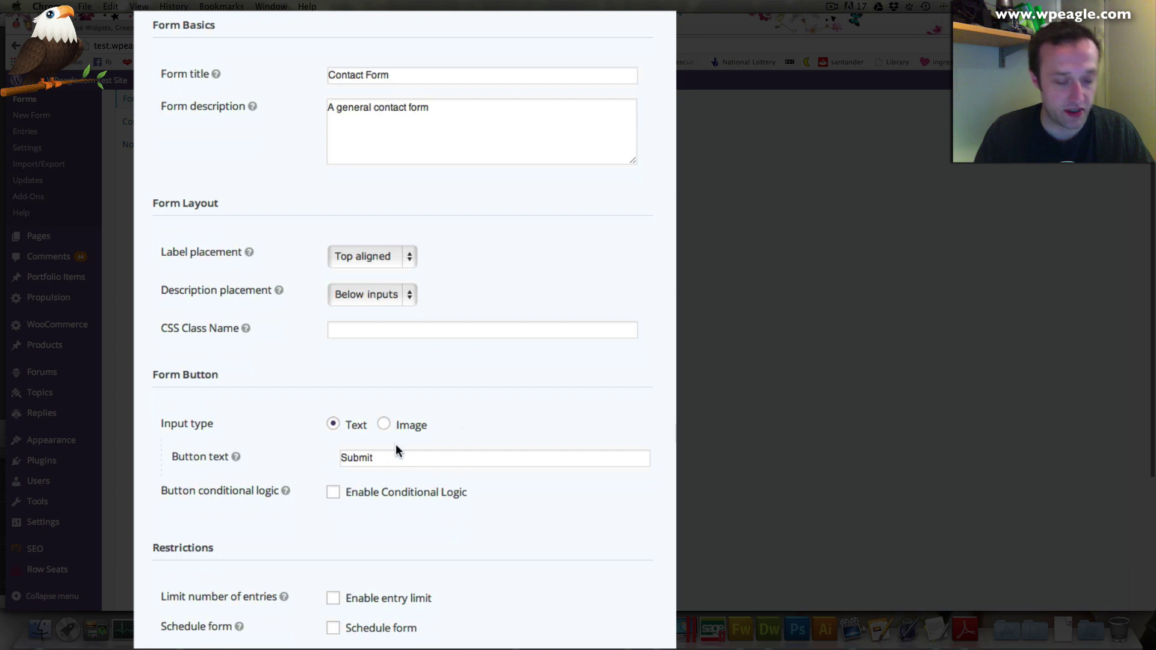
{"action": "left_click_drag", "start_coordinate": [398, 458], "coordinate": [318, 453]}
{"action": "type", "text": "Send"}
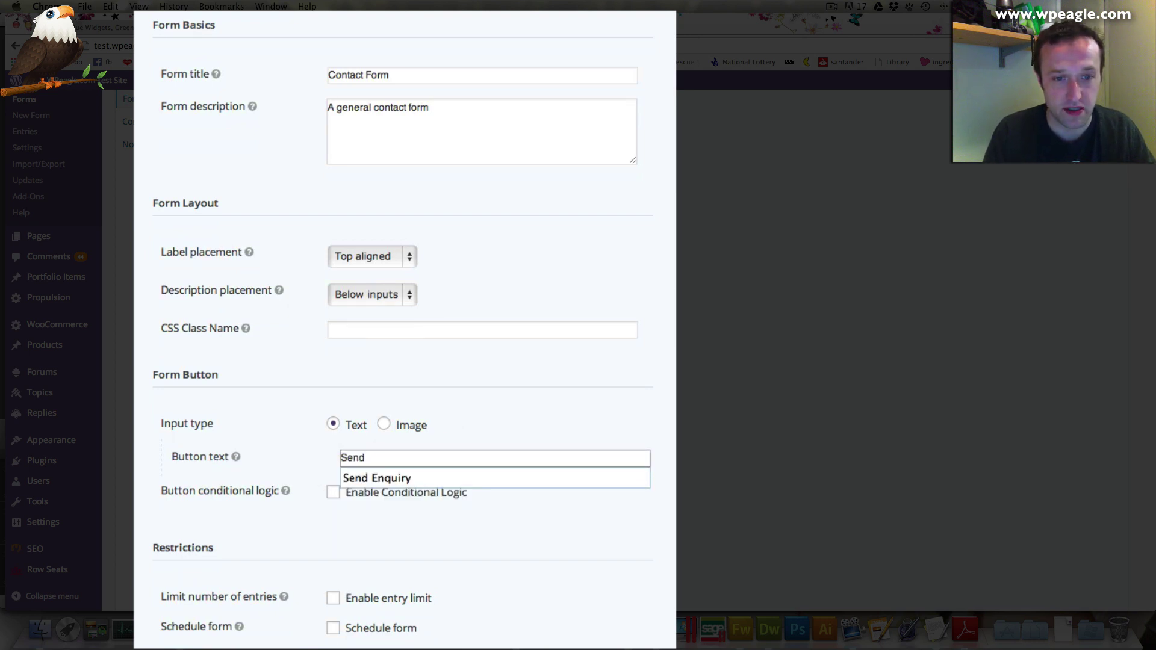
{"action": "type", "text": " Message"}
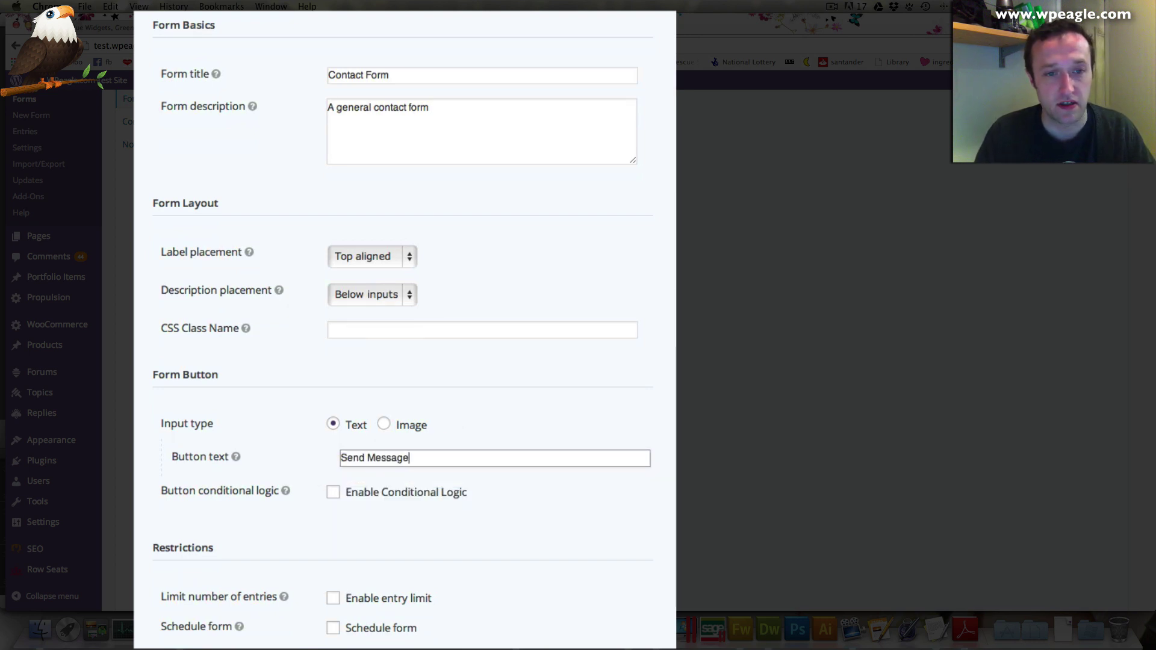
Step: Keep labels top aligned and save the form settings
{"action": "scroll", "coordinate": [421, 421], "scroll_direction": "down", "scroll_amount": 1}
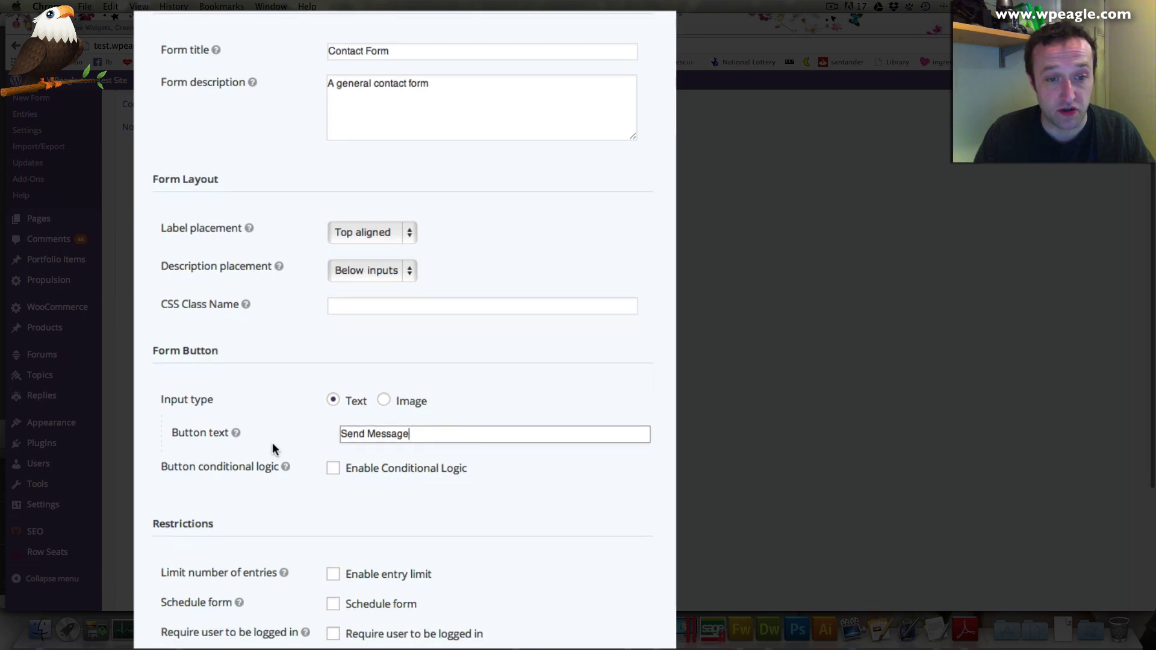
{"action": "scroll", "coordinate": [482, 435], "scroll_direction": "down", "scroll_amount": 1}
{"action": "scroll", "coordinate": [515, 377], "scroll_direction": "up", "scroll_amount": 2}
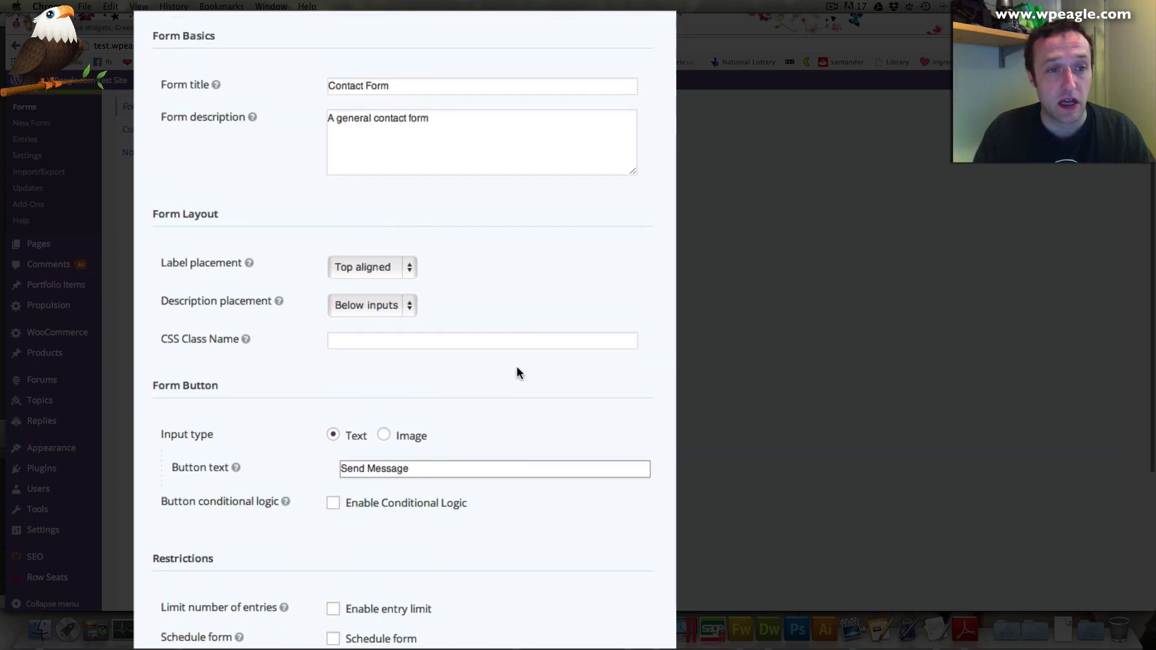
{"action": "scroll", "coordinate": [391, 238], "scroll_direction": "down", "scroll_amount": 2}
{"action": "left_click", "coordinate": [393, 231]}
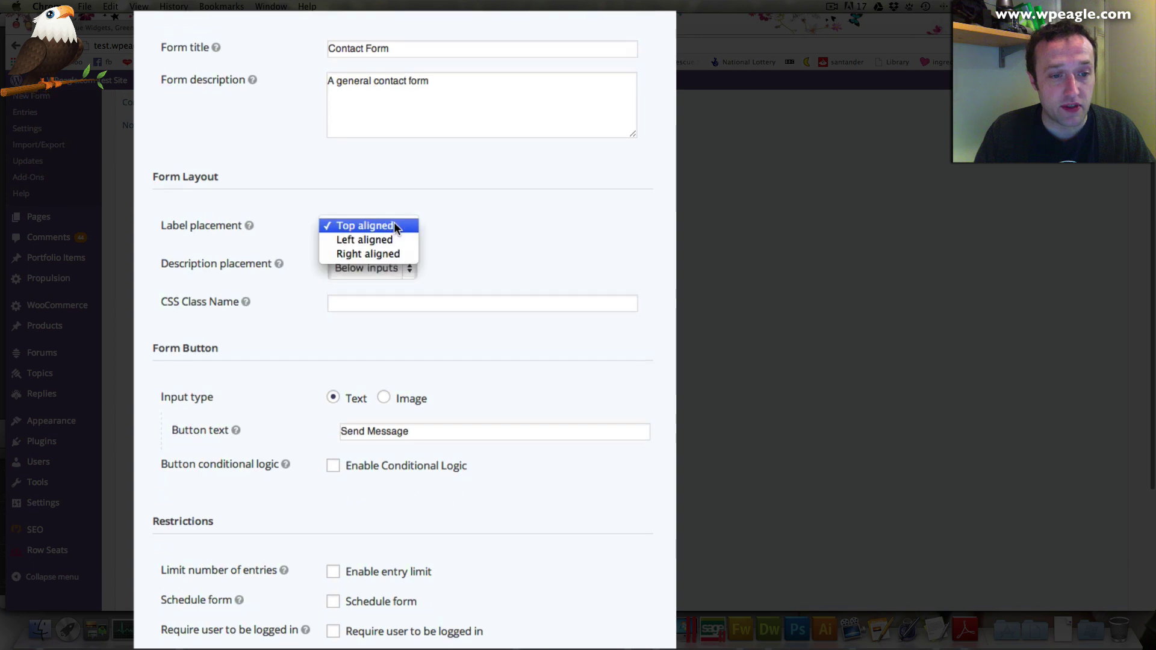
{"action": "left_click", "coordinate": [551, 232]}
{"action": "scroll", "coordinate": [527, 241], "scroll_direction": "down", "scroll_amount": 6}
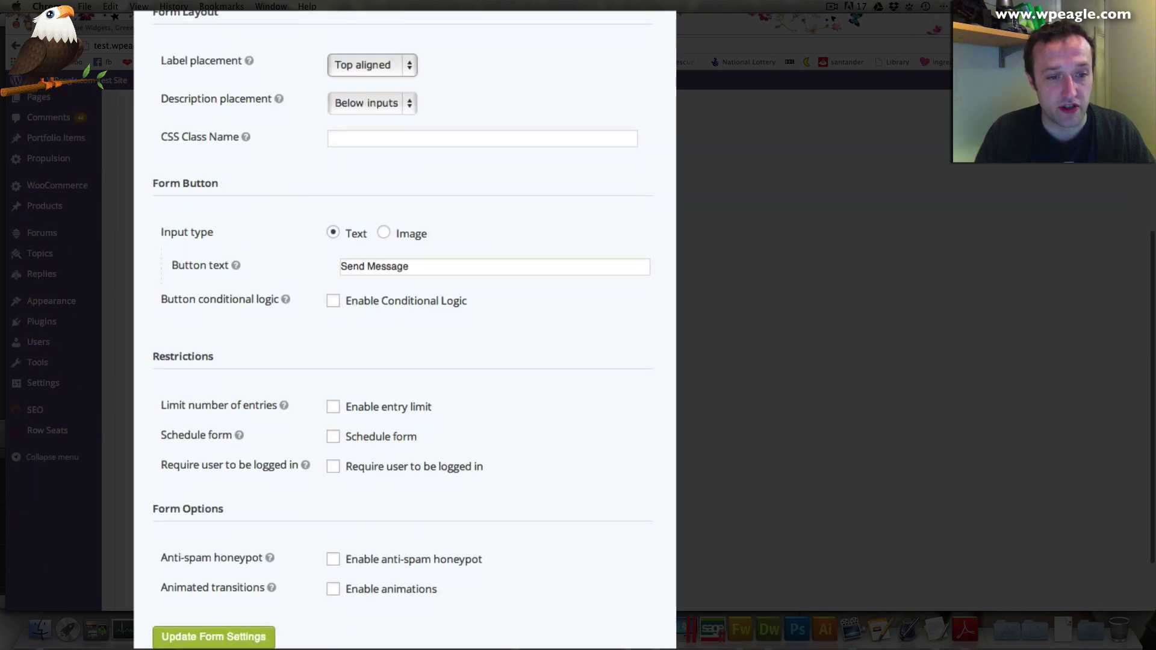
{"action": "scroll", "coordinate": [392, 417], "scroll_direction": "down", "scroll_amount": 2}
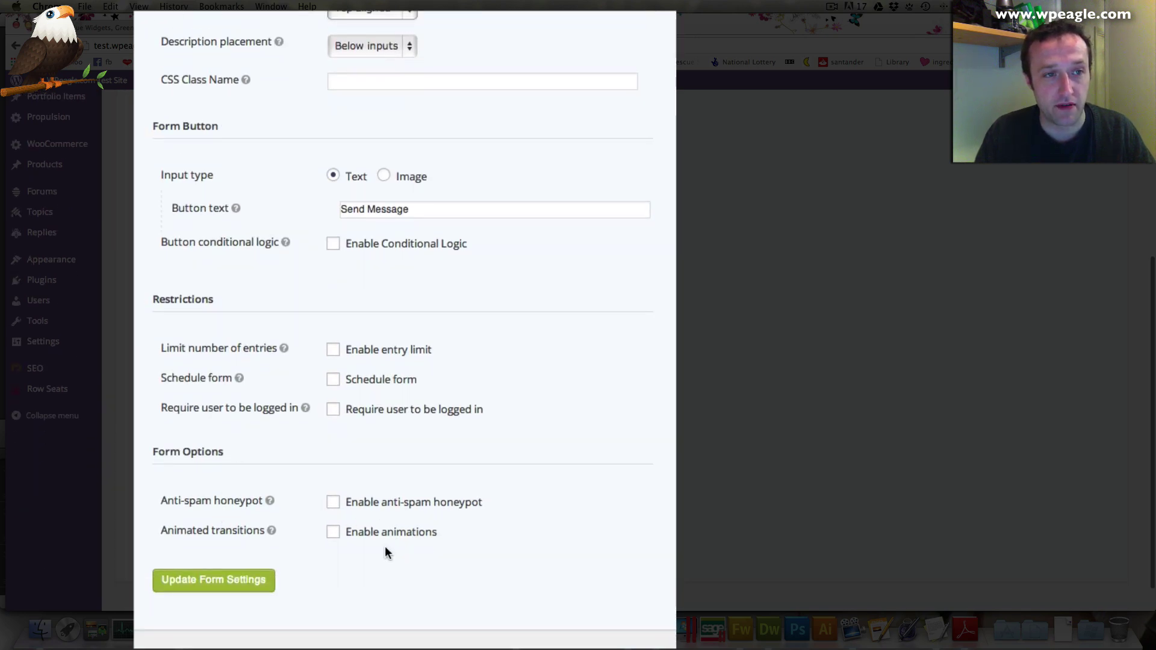
{"action": "scroll", "coordinate": [385, 547], "scroll_direction": "up", "scroll_amount": 14}
{"action": "left_click", "coordinate": [25, 229]}
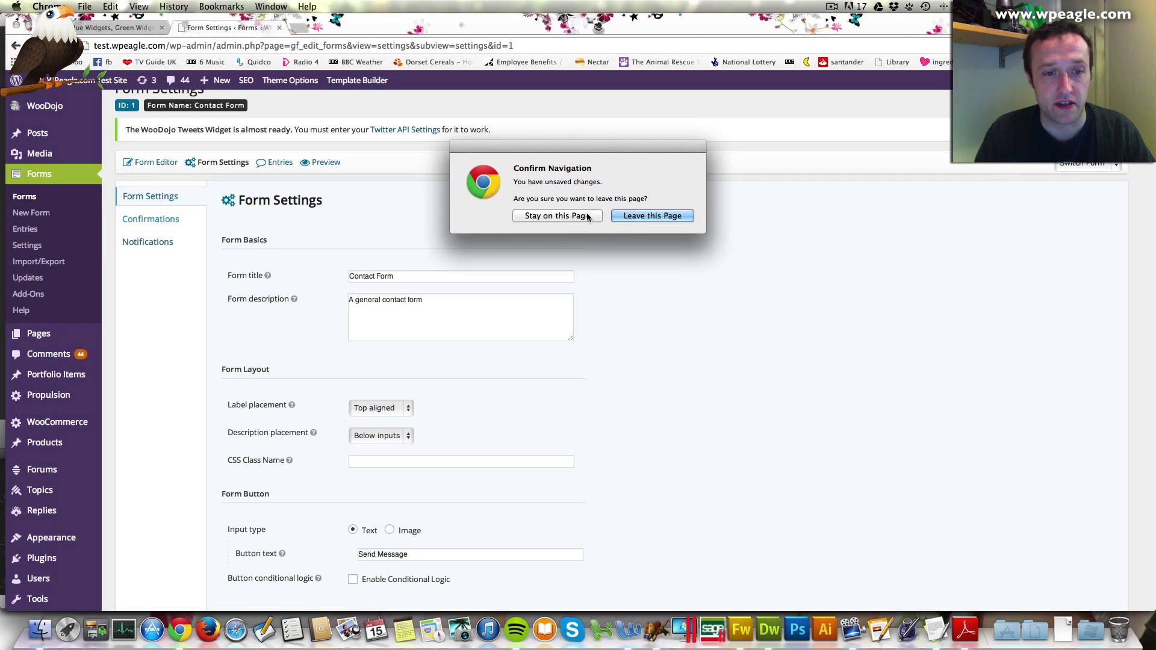
{"action": "left_click", "coordinate": [557, 215]}
{"action": "scroll", "coordinate": [605, 259], "scroll_direction": "down", "scroll_amount": 11}
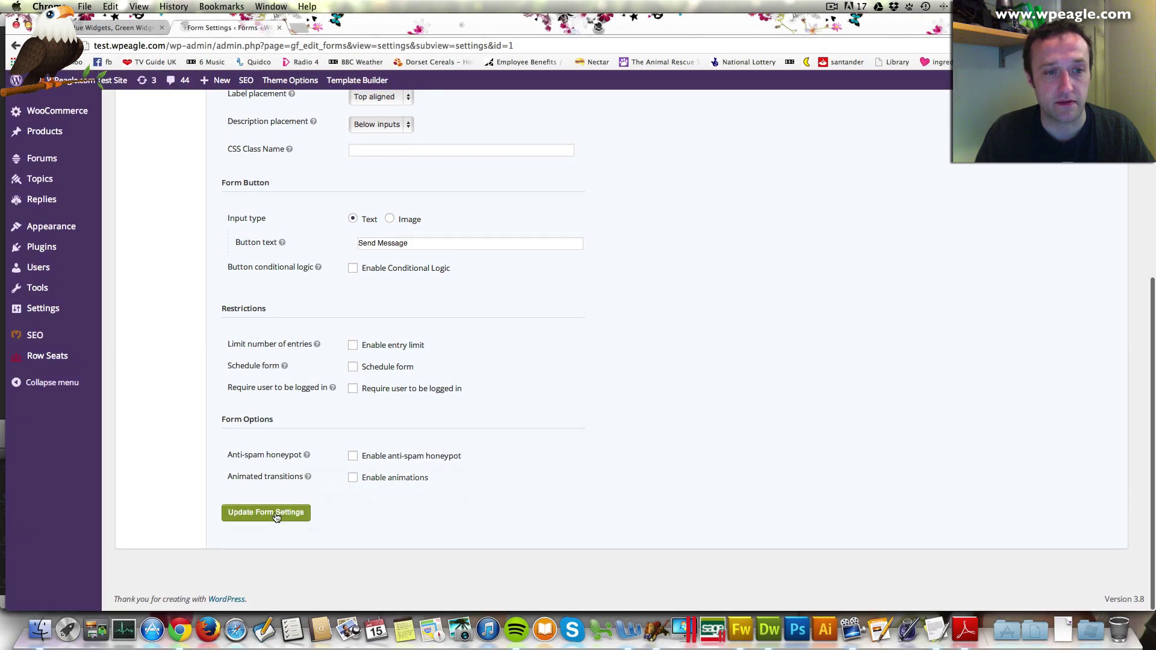
{"action": "left_click", "coordinate": [276, 515]}
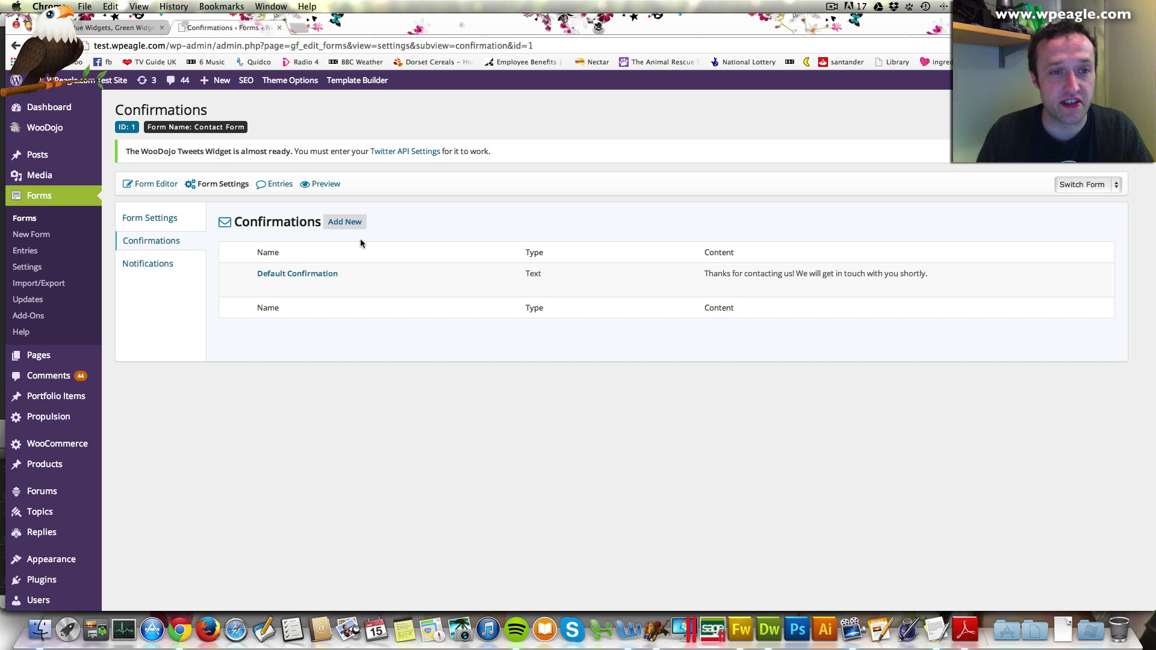
Step: Compare the Page and Redirect types on the Default Confirmation, keeping it as Text
{"action": "left_click", "coordinate": [299, 277]}
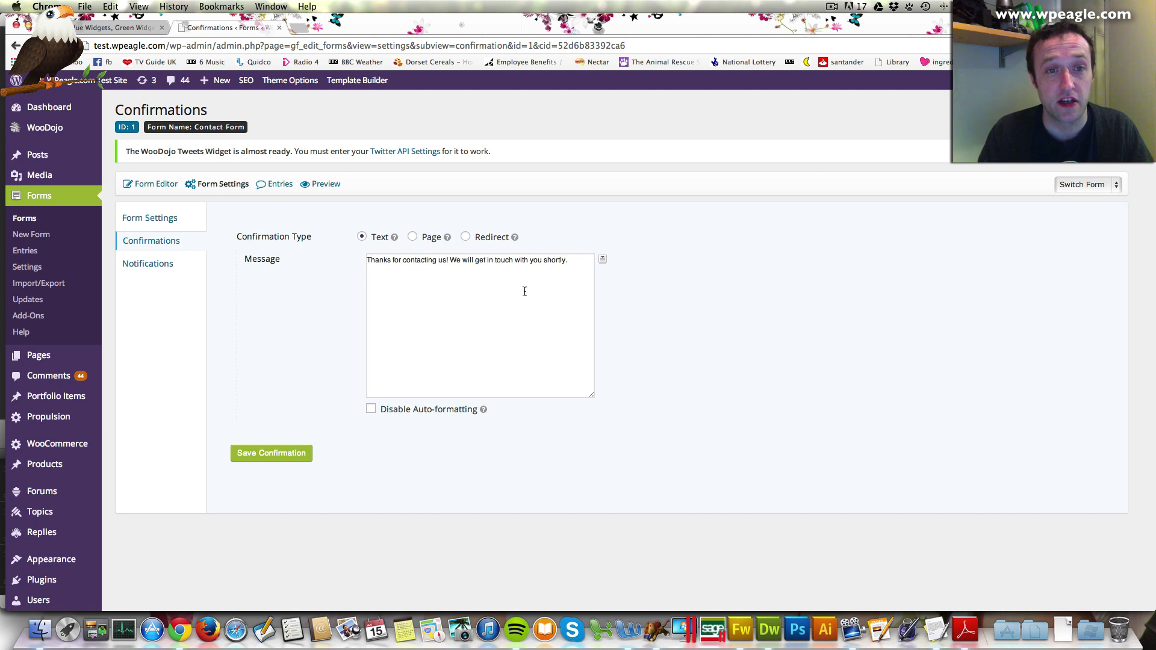
{"action": "left_click", "coordinate": [412, 238]}
{"action": "left_click", "coordinate": [466, 237]}
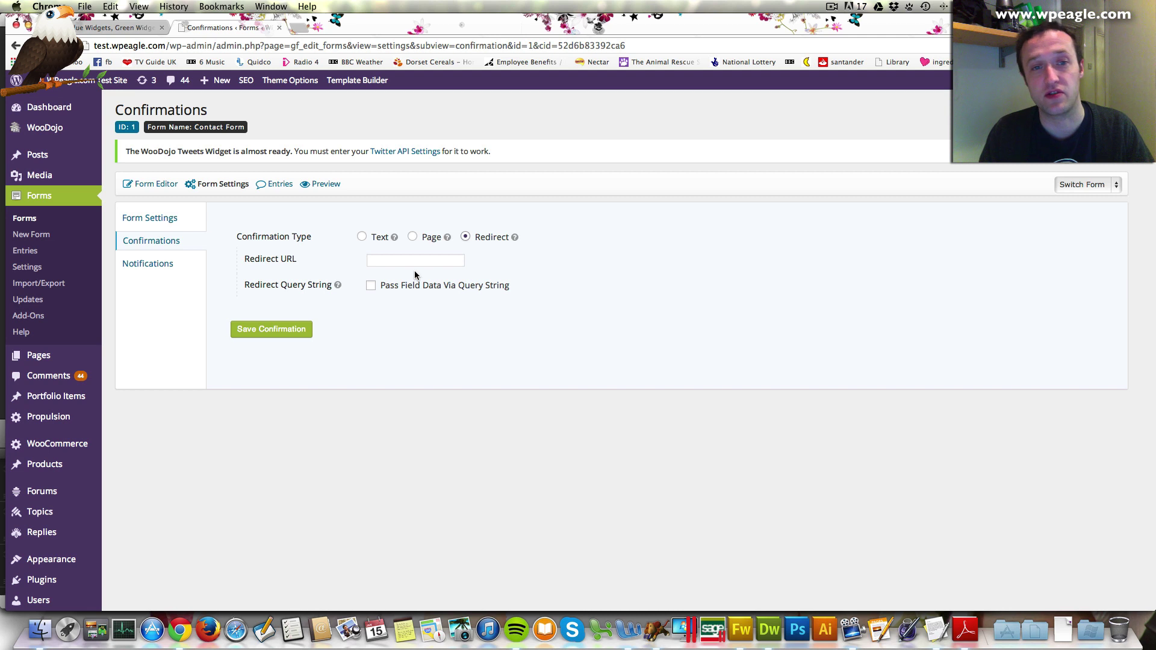
{"action": "left_click", "coordinate": [363, 236]}
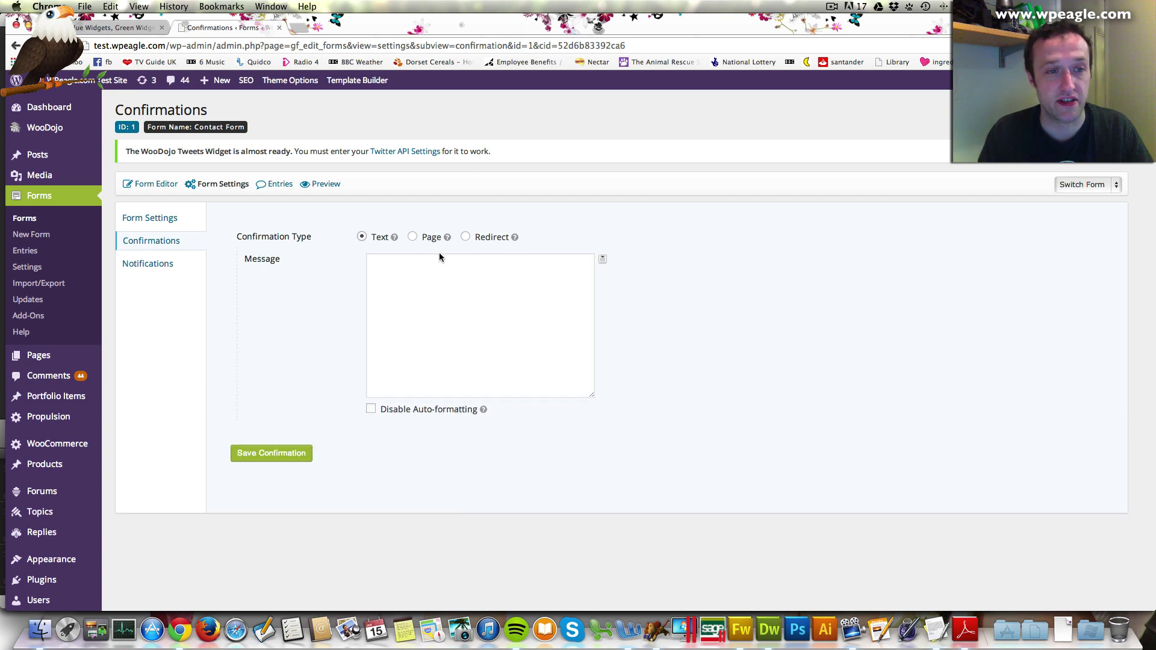
{"action": "left_click", "coordinate": [141, 266]}
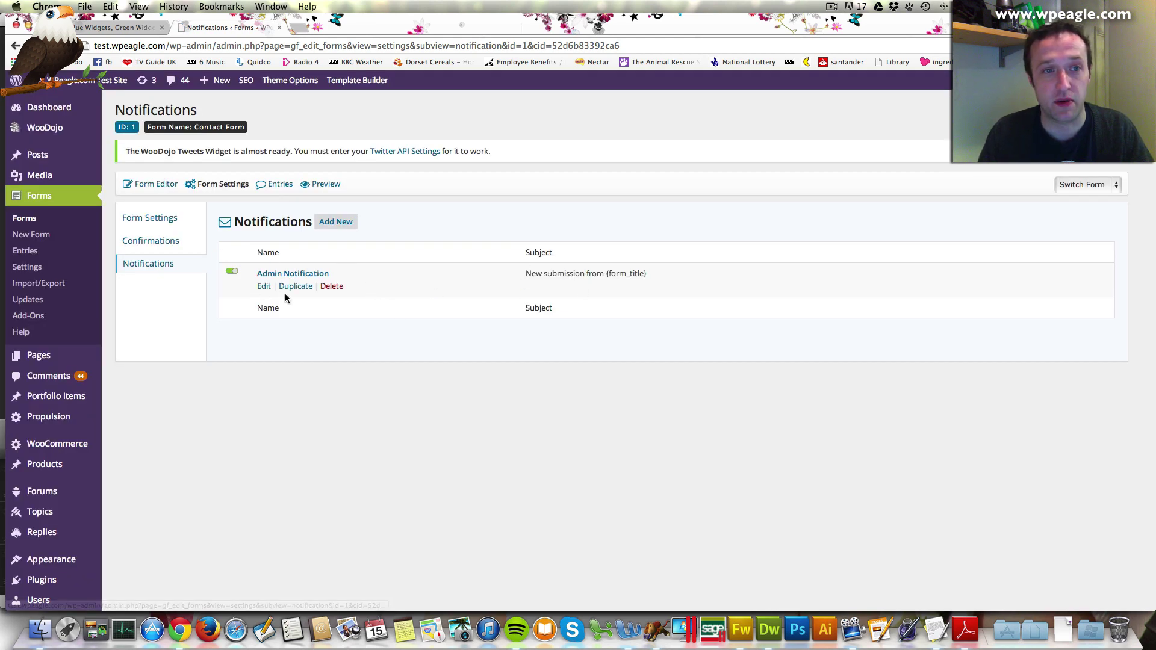
Step: Enable conditional logic on the Admin Notification with its first rule based on the Phone field
{"action": "mouse_move", "coordinate": [450, 288]}
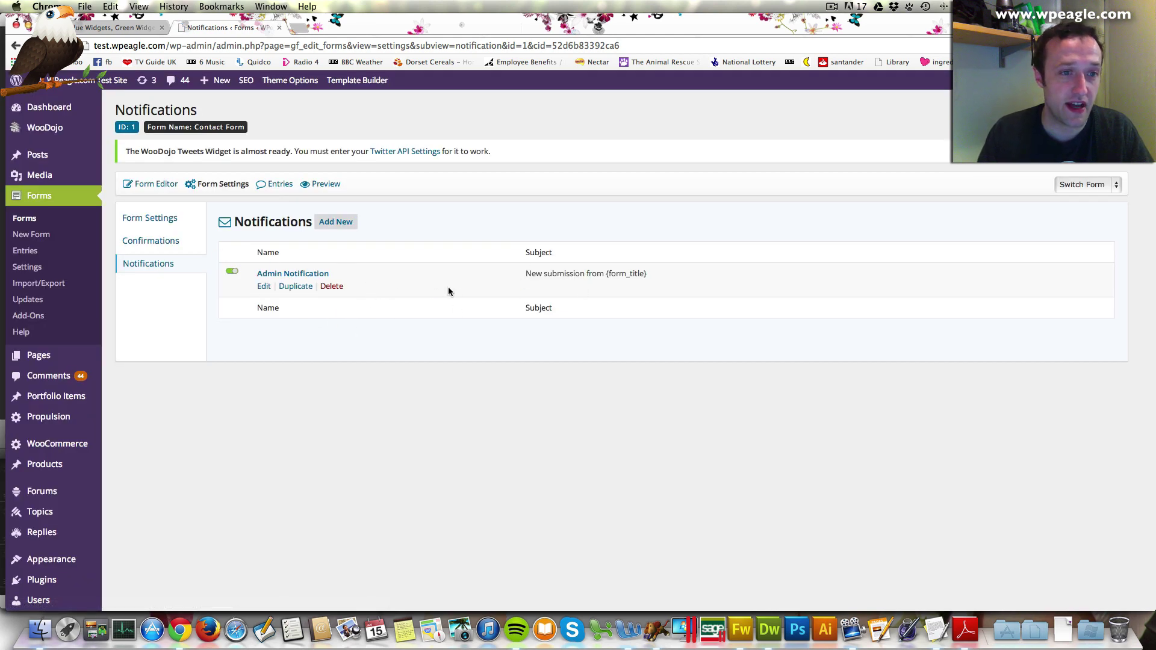
{"action": "left_click", "coordinate": [265, 287]}
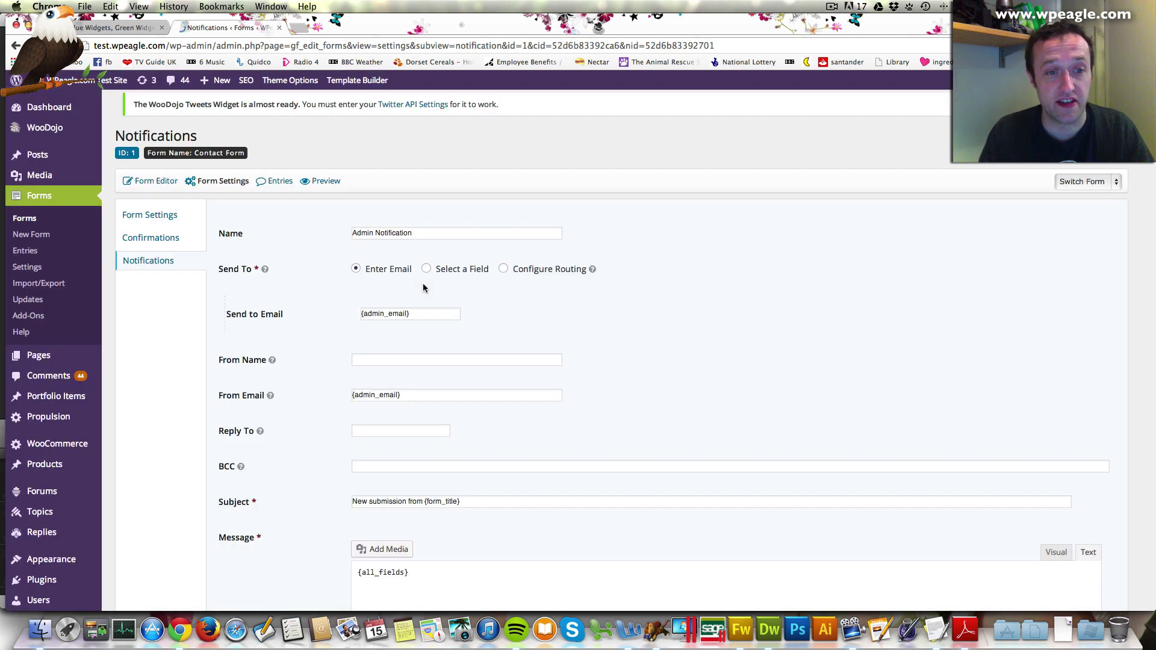
{"action": "scroll", "coordinate": [310, 434], "scroll_direction": "down", "scroll_amount": 10}
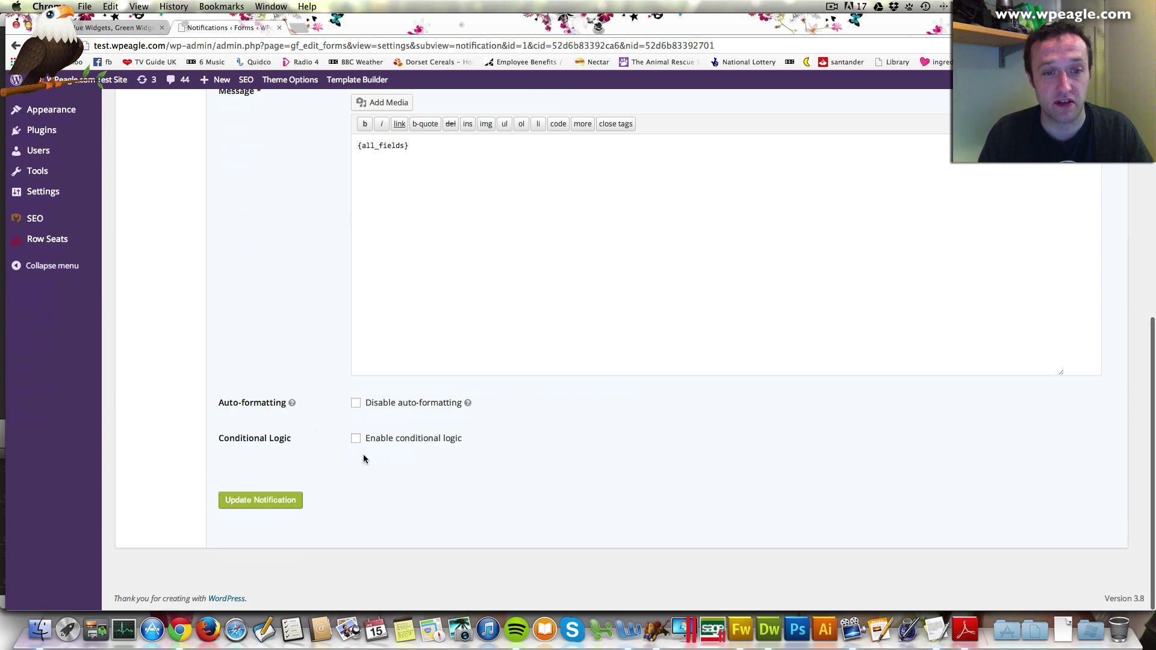
{"action": "left_click", "coordinate": [357, 440]}
{"action": "scroll", "coordinate": [265, 464], "scroll_direction": "down", "scroll_amount": 1}
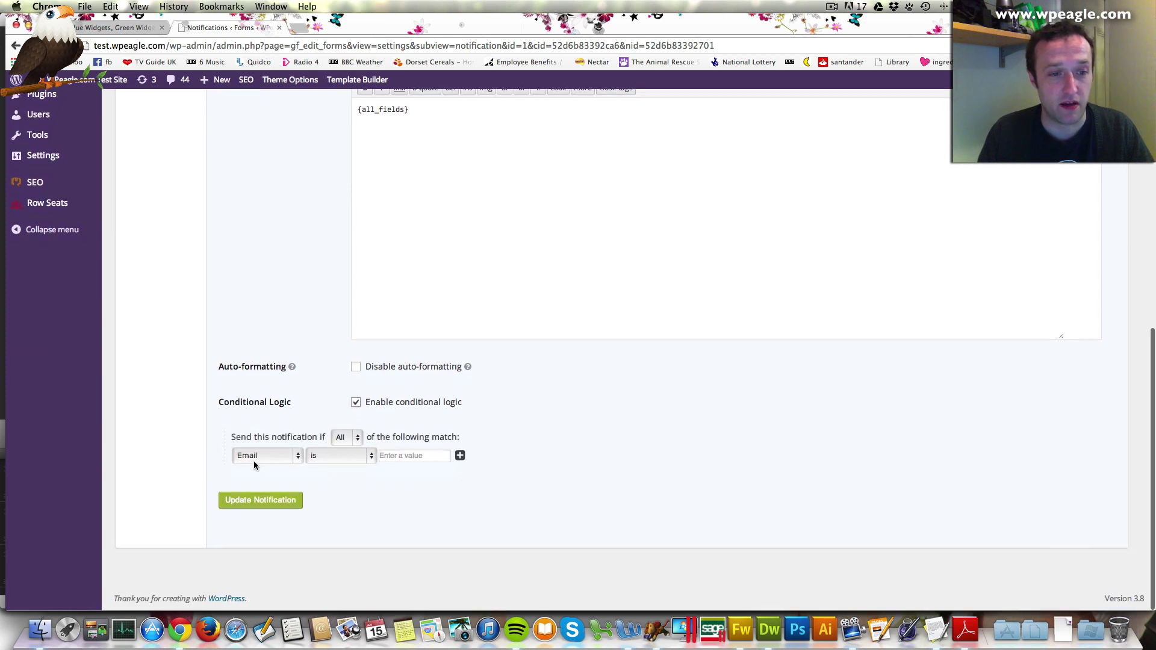
{"action": "left_click", "coordinate": [307, 460]}
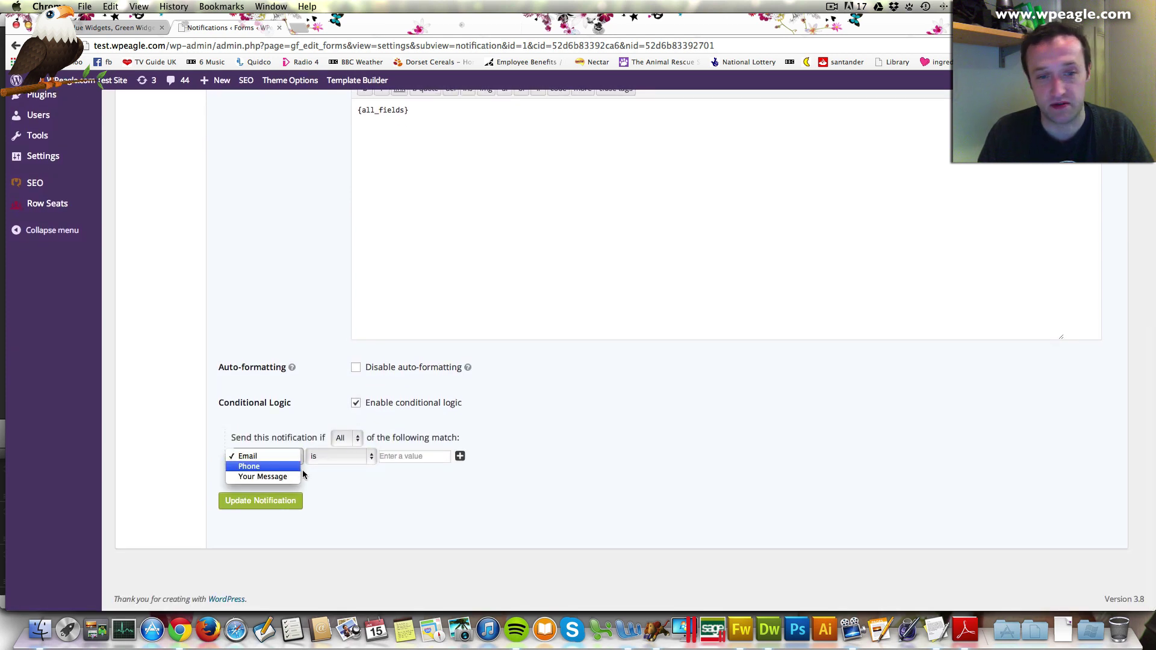
{"action": "left_click", "coordinate": [294, 467]}
{"action": "left_click", "coordinate": [409, 459]}
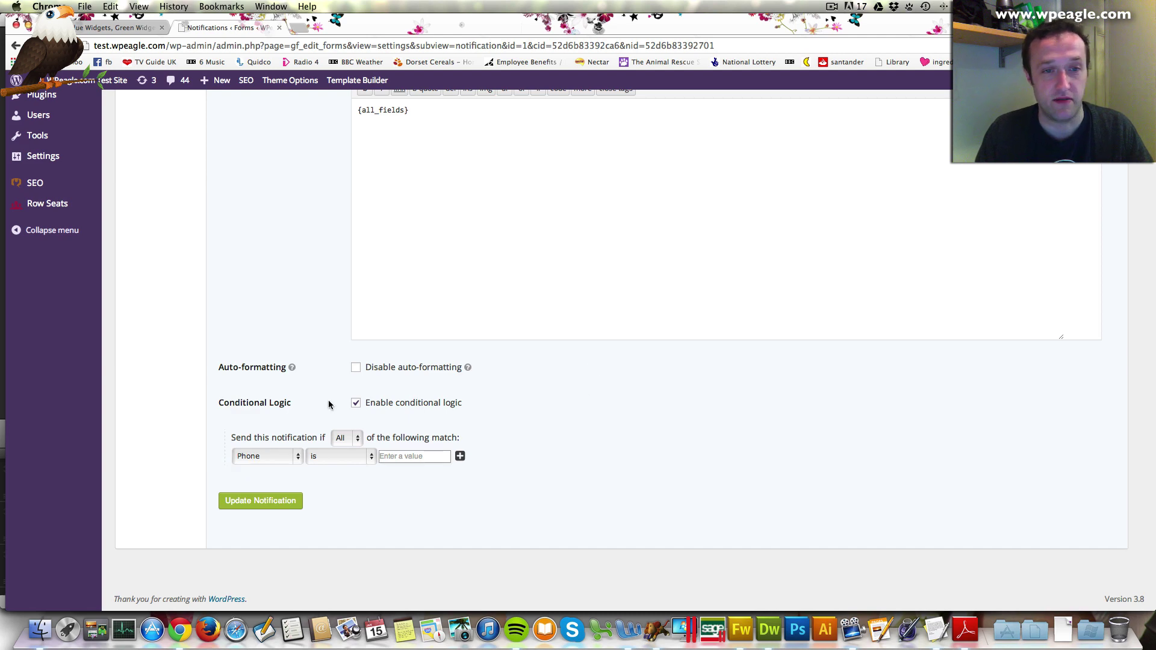
{"action": "scroll", "coordinate": [626, 151], "scroll_direction": "up", "scroll_amount": 12}
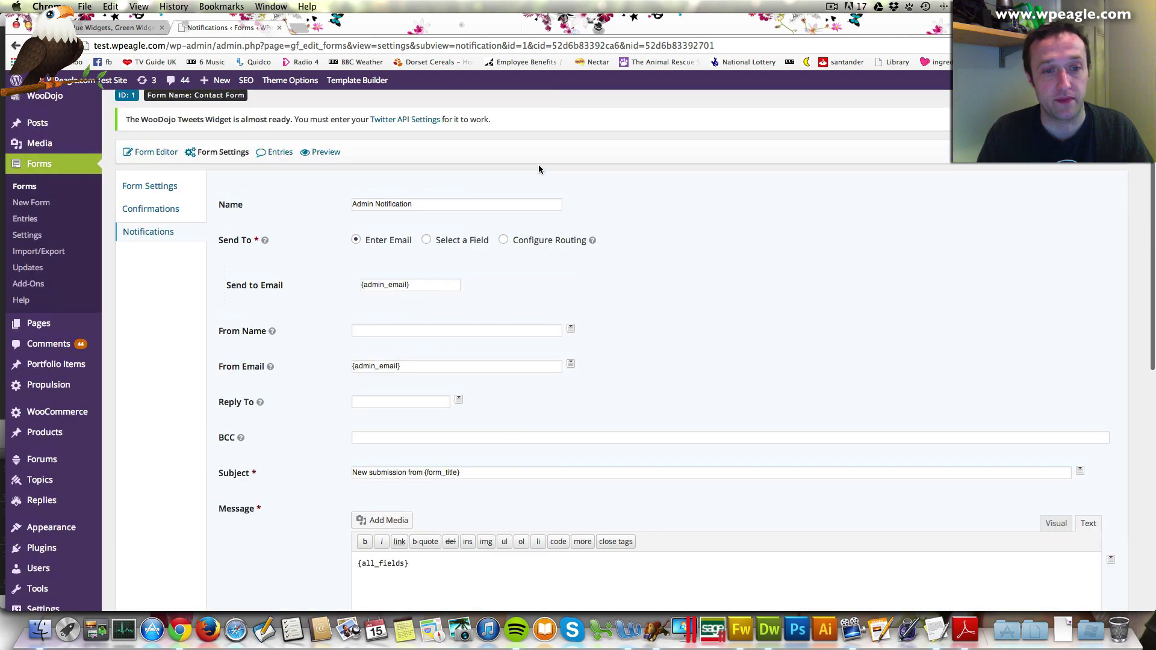
{"action": "scroll", "coordinate": [439, 572], "scroll_direction": "down", "scroll_amount": 3}
{"action": "scroll", "coordinate": [426, 496], "scroll_direction": "down", "scroll_amount": 2}
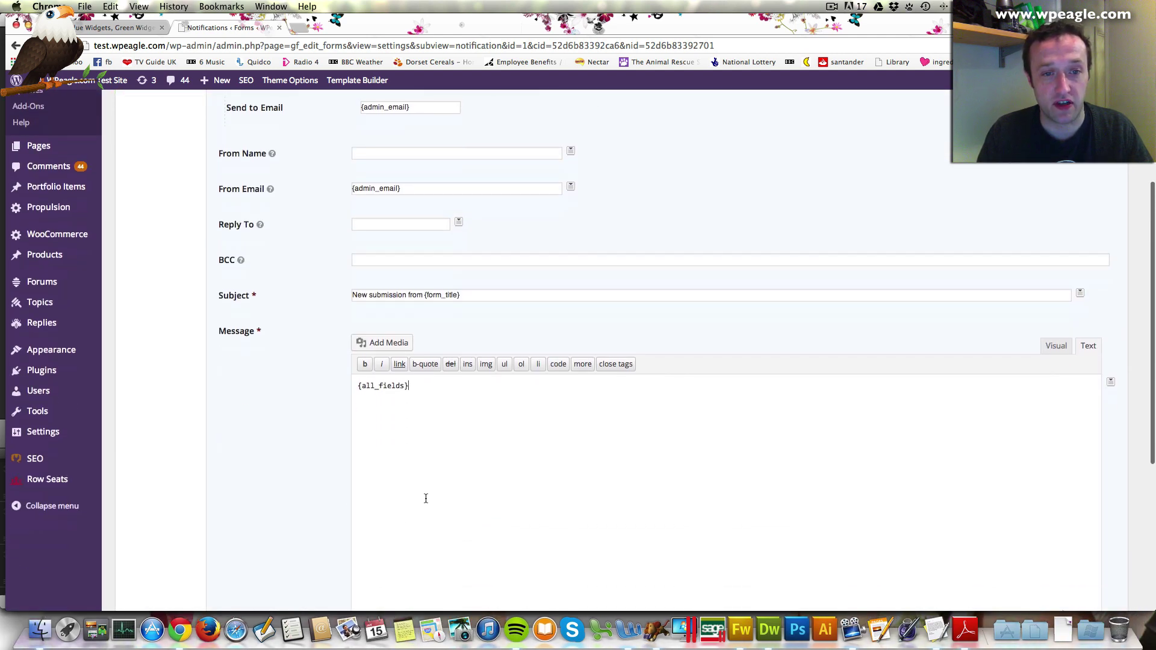
{"action": "scroll", "coordinate": [435, 411], "scroll_direction": "down", "scroll_amount": 2}
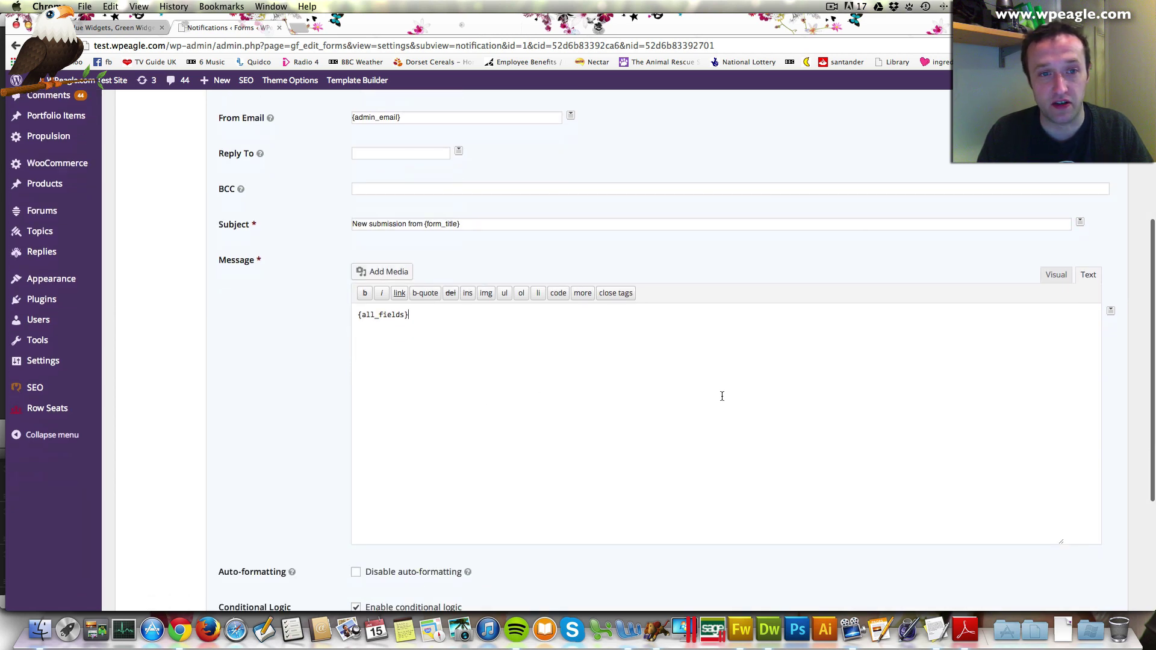
{"action": "left_click", "coordinate": [1112, 312]}
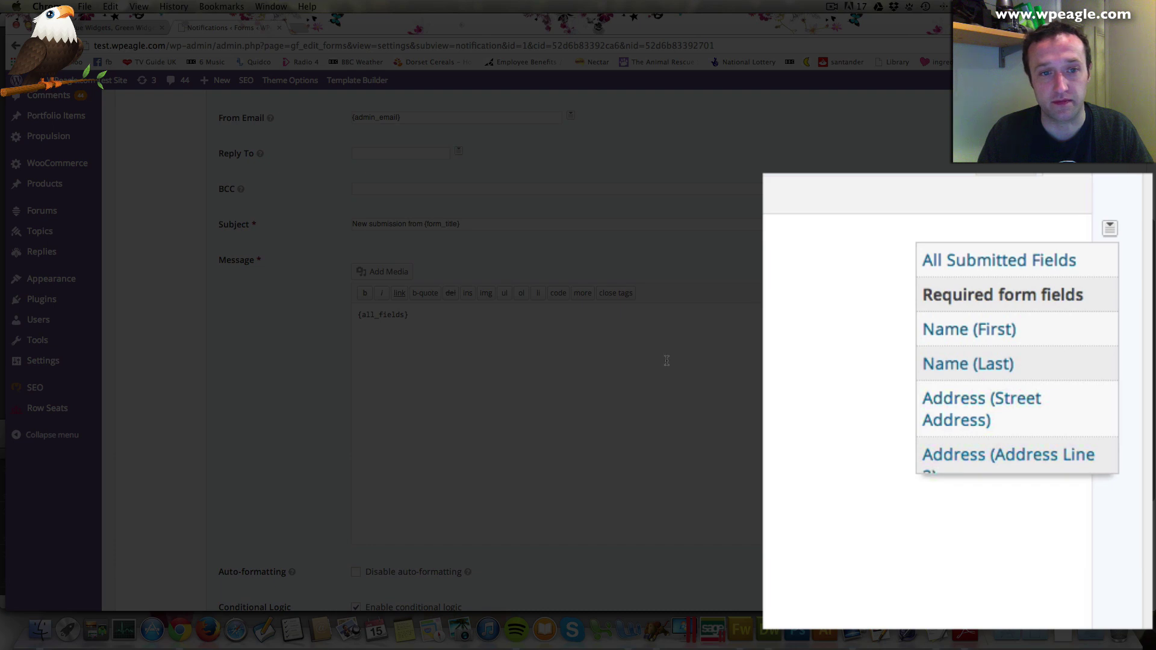
{"action": "left_click", "coordinate": [667, 360]}
{"action": "scroll", "coordinate": [731, 387], "scroll_direction": "up", "scroll_amount": 3}
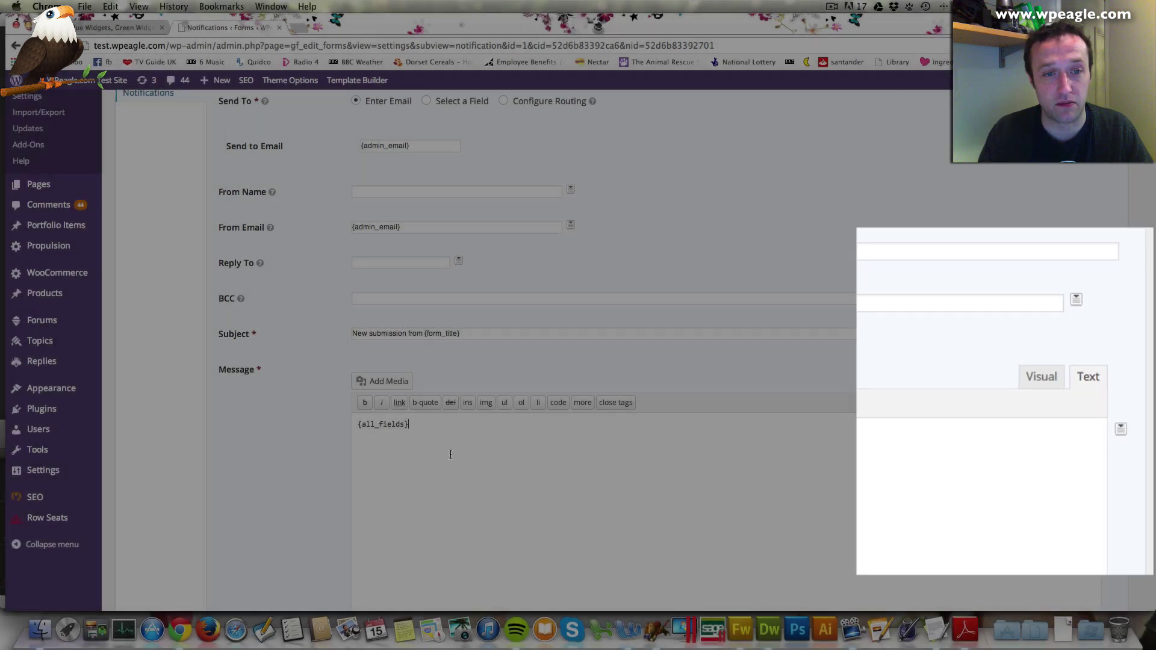
{"action": "scroll", "coordinate": [545, 409], "scroll_direction": "down", "scroll_amount": 1}
{"action": "left_click", "coordinate": [495, 409]}
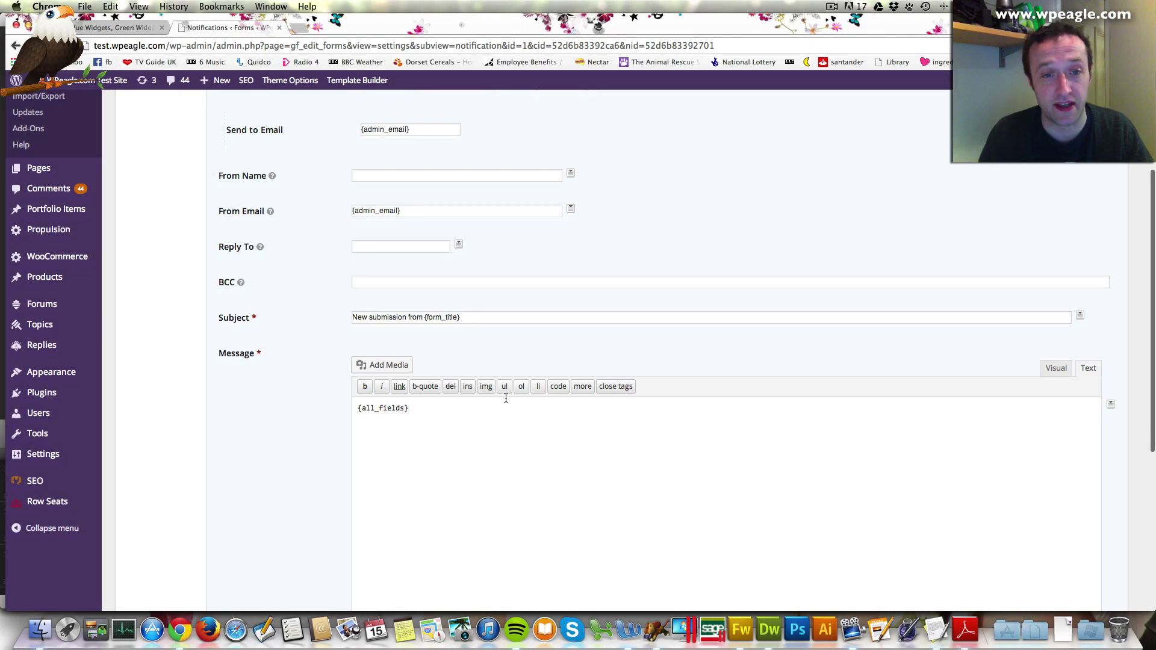
{"action": "scroll", "coordinate": [473, 410], "scroll_direction": "down", "scroll_amount": 2}
{"action": "scroll", "coordinate": [518, 416], "scroll_direction": "up", "scroll_amount": 5}
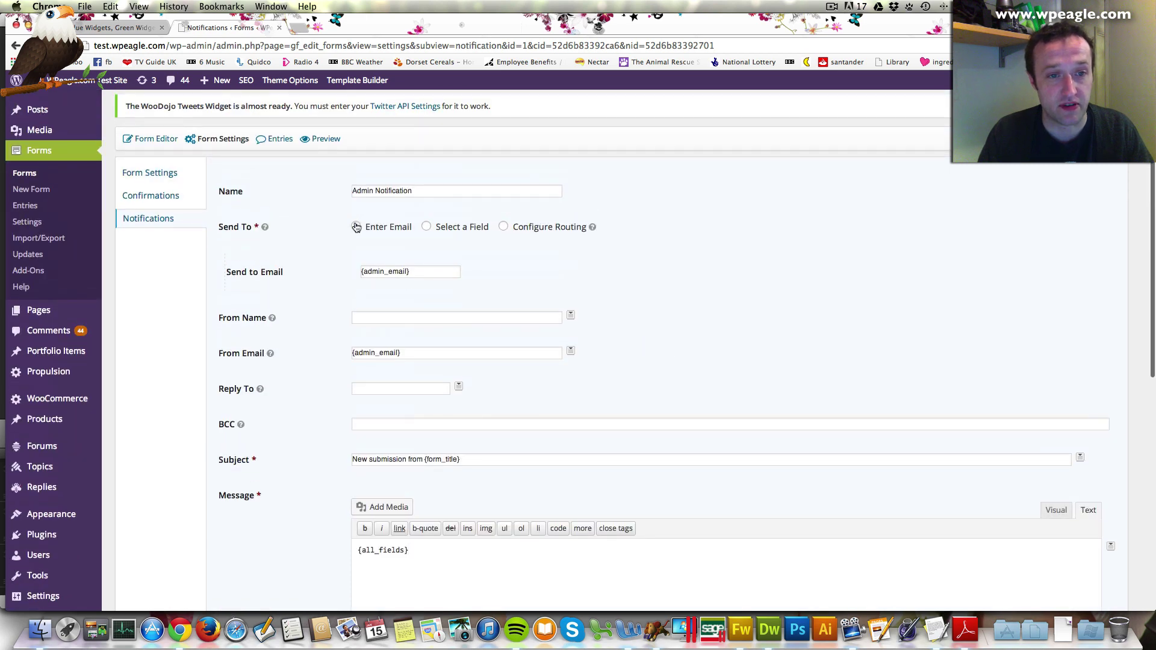
{"action": "scroll", "coordinate": [319, 368], "scroll_direction": "down", "scroll_amount": 10}
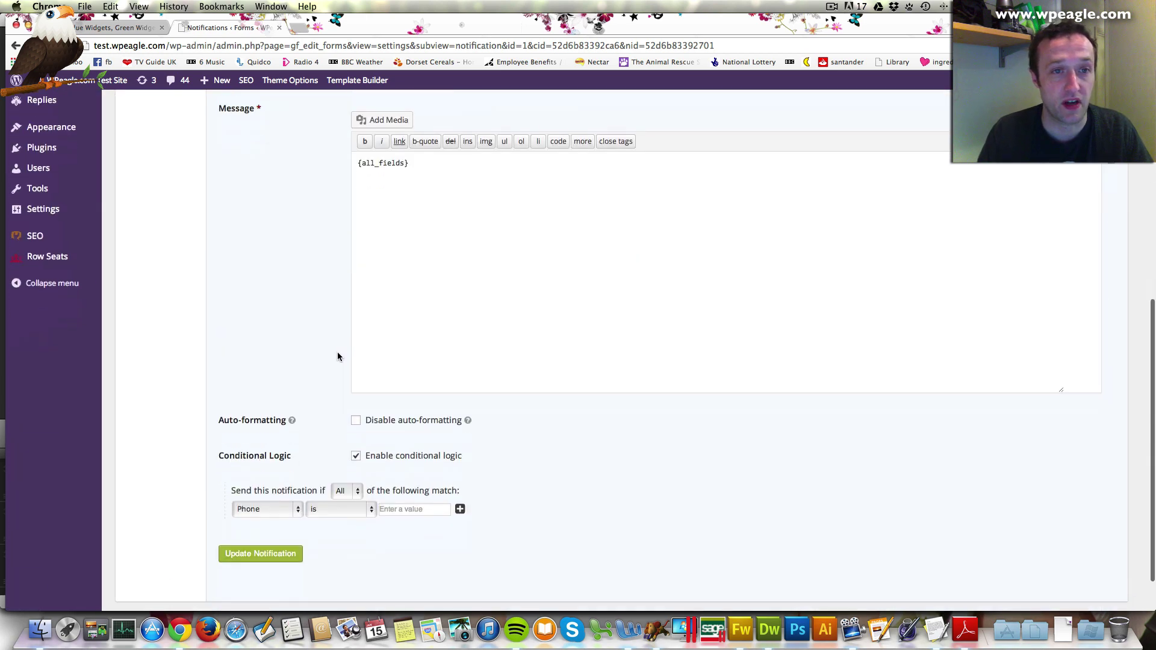
{"action": "scroll", "coordinate": [343, 348], "scroll_direction": "up", "scroll_amount": 6}
{"action": "scroll", "coordinate": [343, 348], "scroll_direction": "up", "scroll_amount": 4}
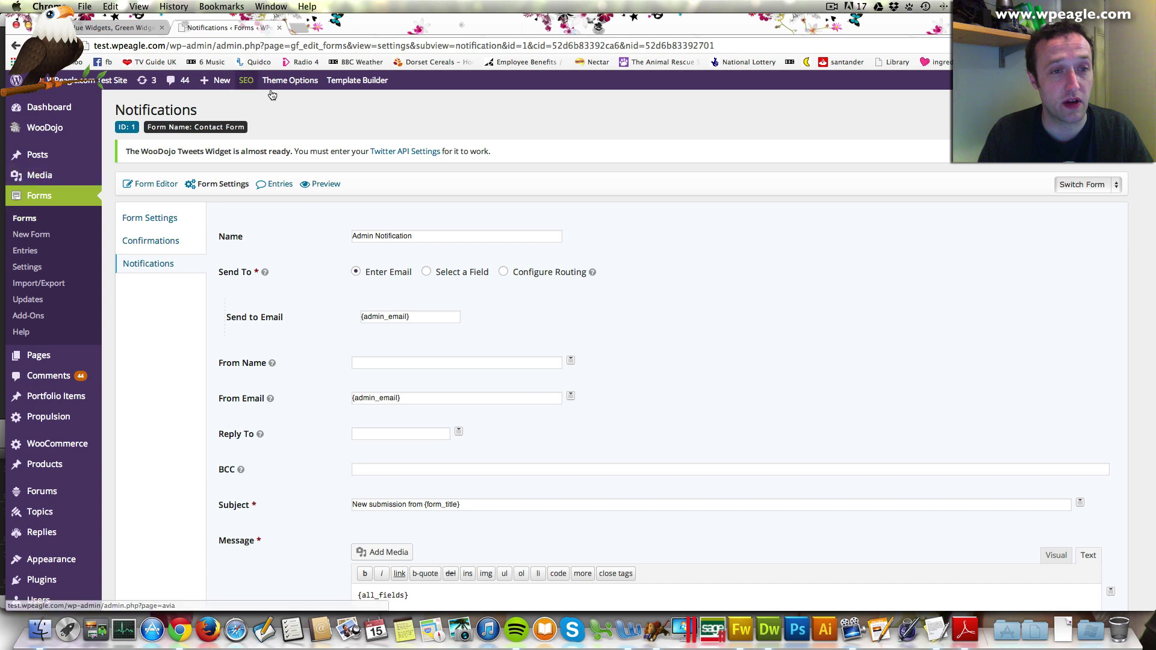
Step: Open Page A in the editor and delete its [newsticker id=0] shortcode
{"action": "left_click", "coordinate": [105, 29]}
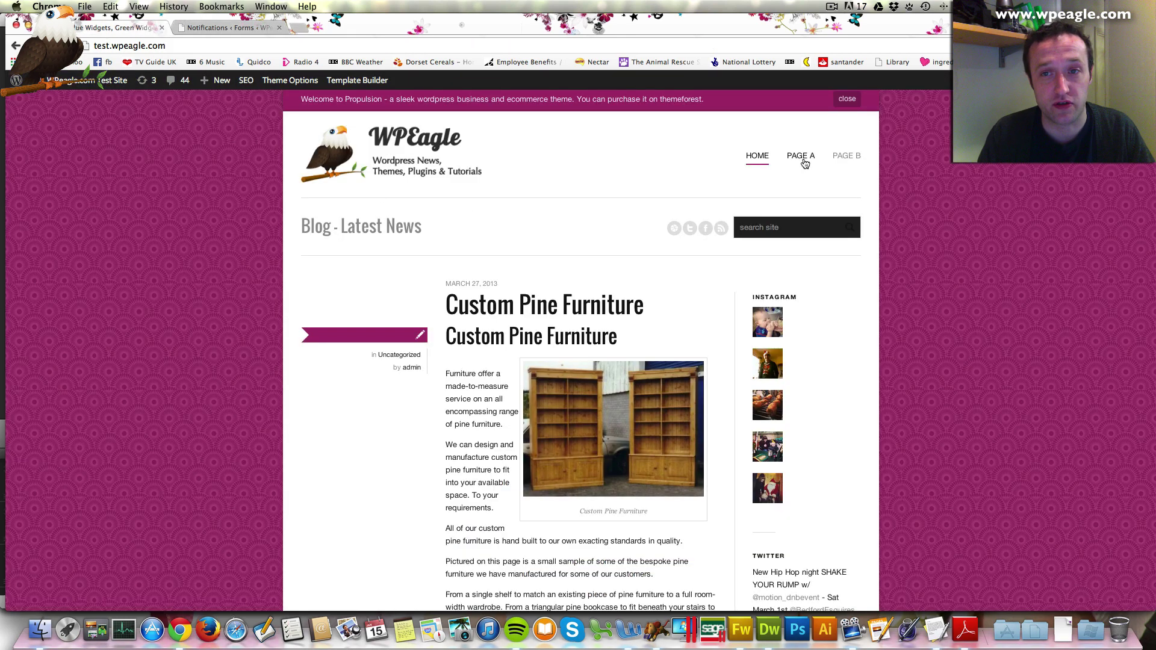
{"action": "left_click", "coordinate": [801, 158]}
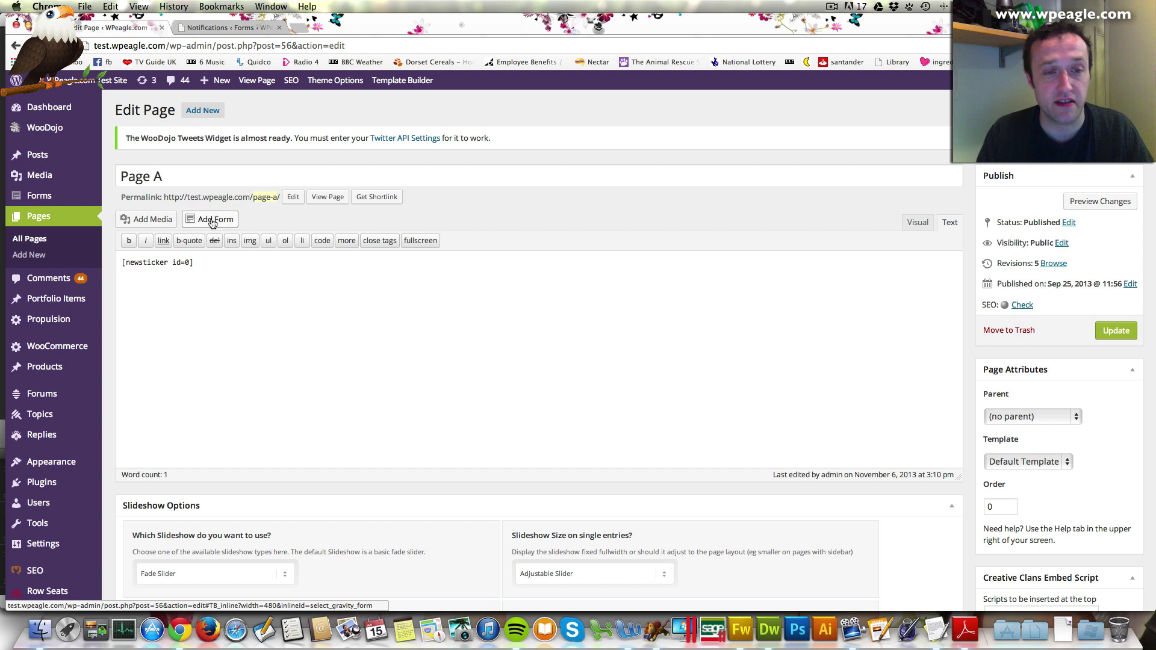
{"action": "triple_click", "coordinate": [211, 268]}
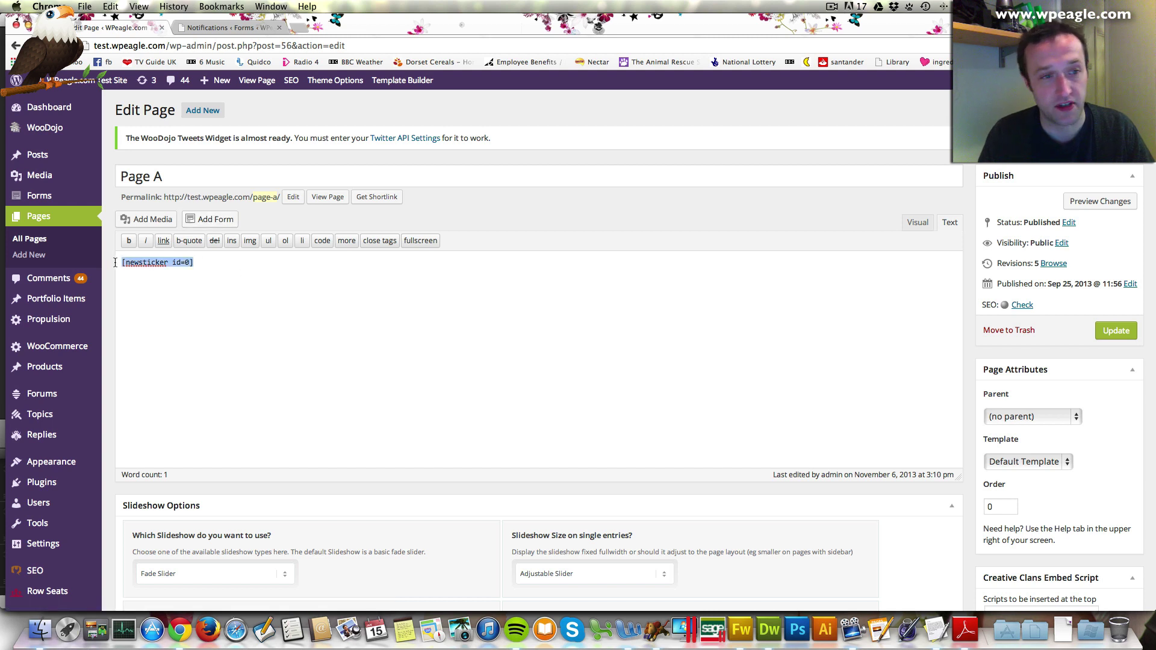
{"action": "key", "text": "BackSpace"}
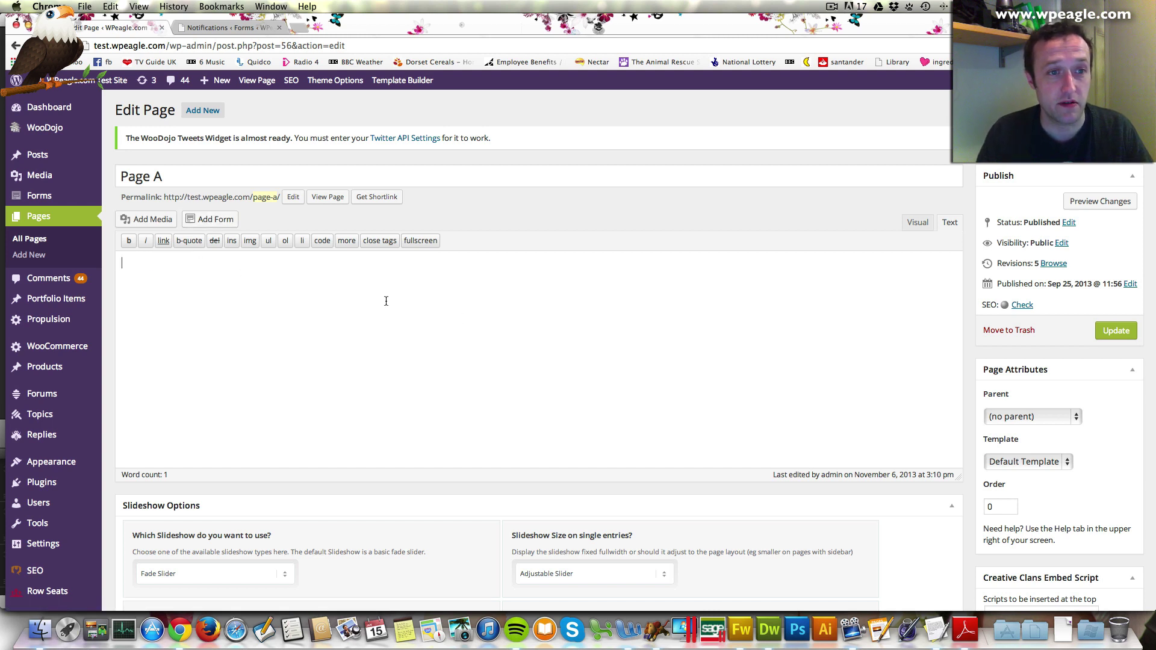
Step: Choose Contact Form to embed, with its form title and description displayed
{"action": "left_click", "coordinate": [216, 218]}
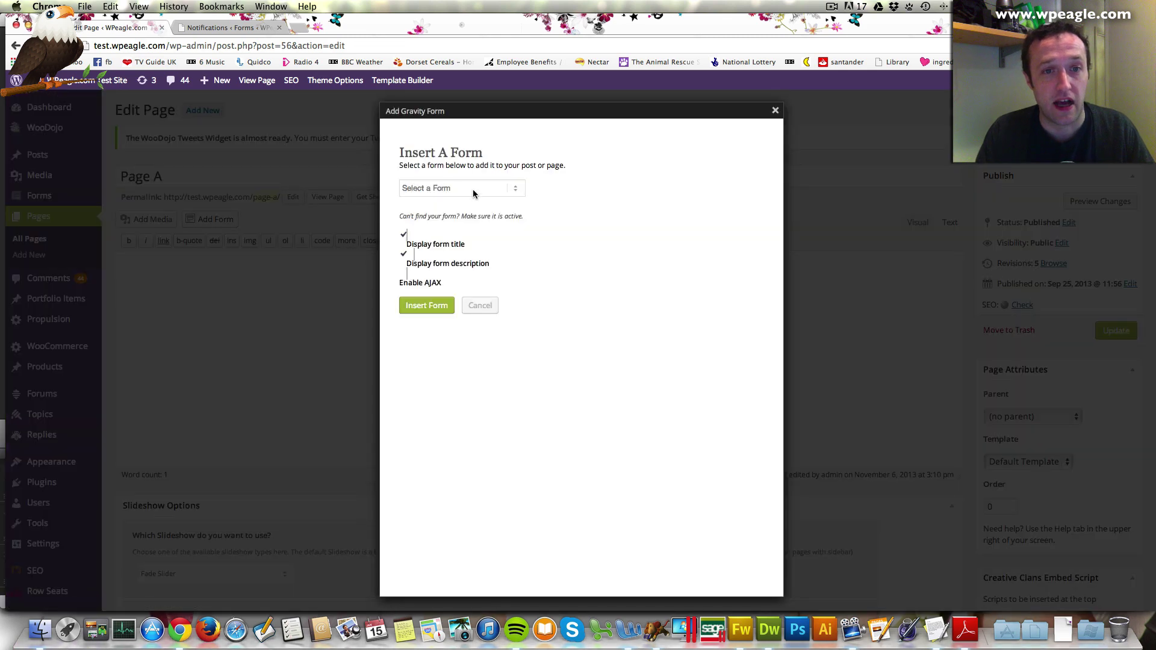
{"action": "left_click", "coordinate": [449, 188]}
{"action": "left_click", "coordinate": [464, 201]}
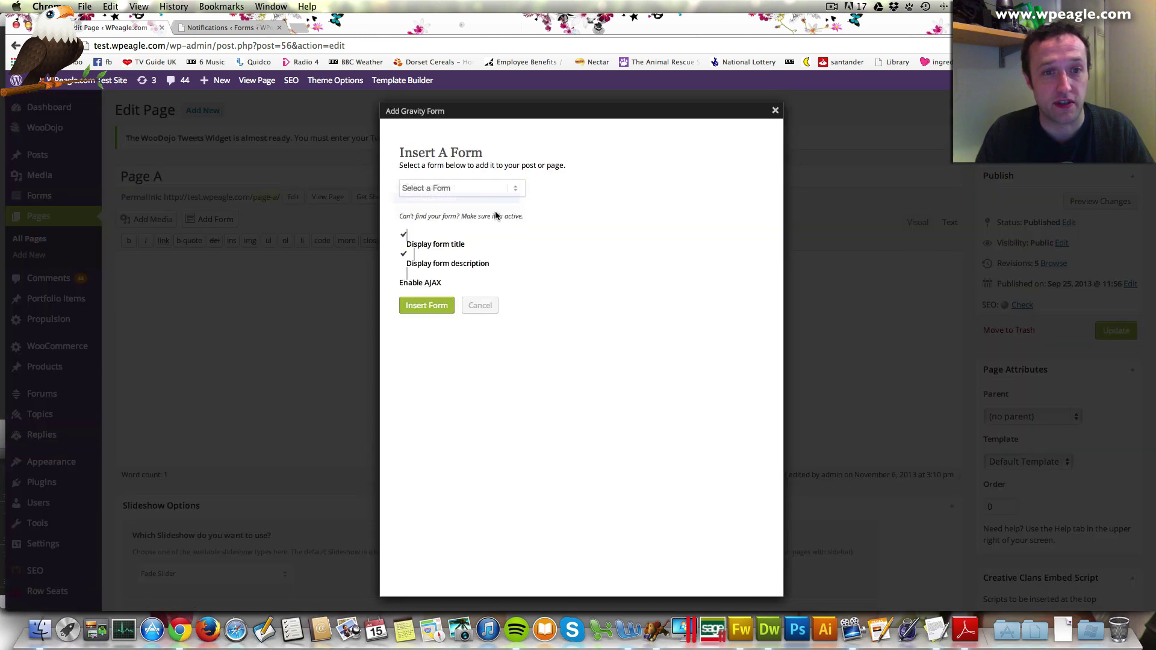
{"action": "left_click", "coordinate": [404, 235]}
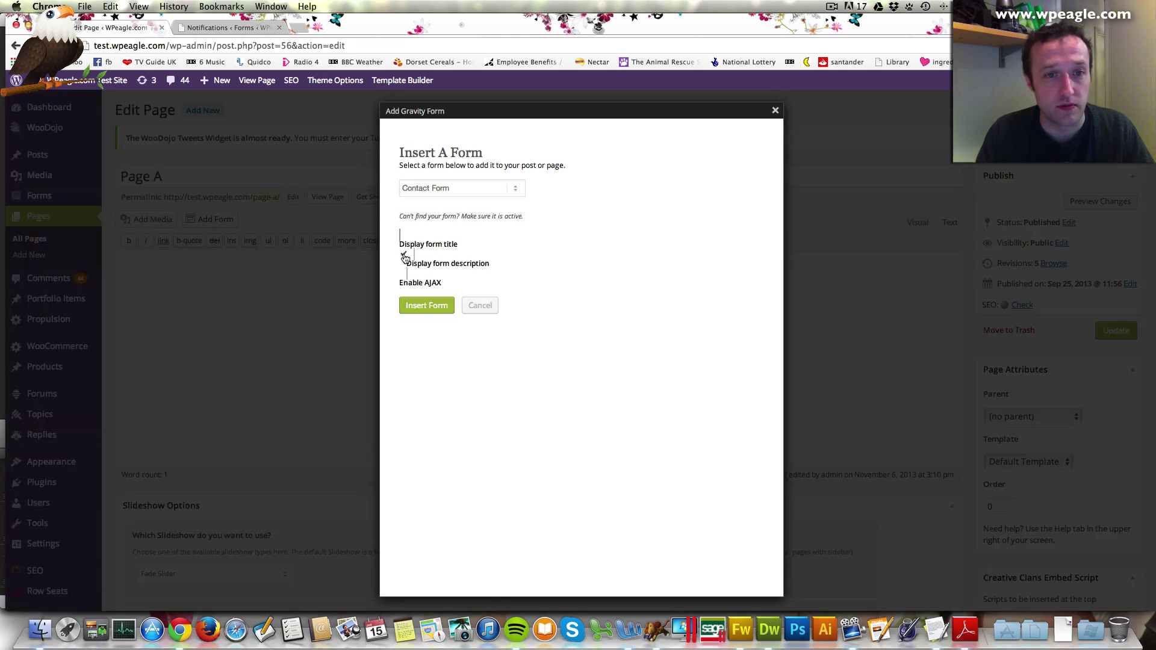
{"action": "left_click", "coordinate": [404, 254]}
{"action": "left_click", "coordinate": [402, 236]}
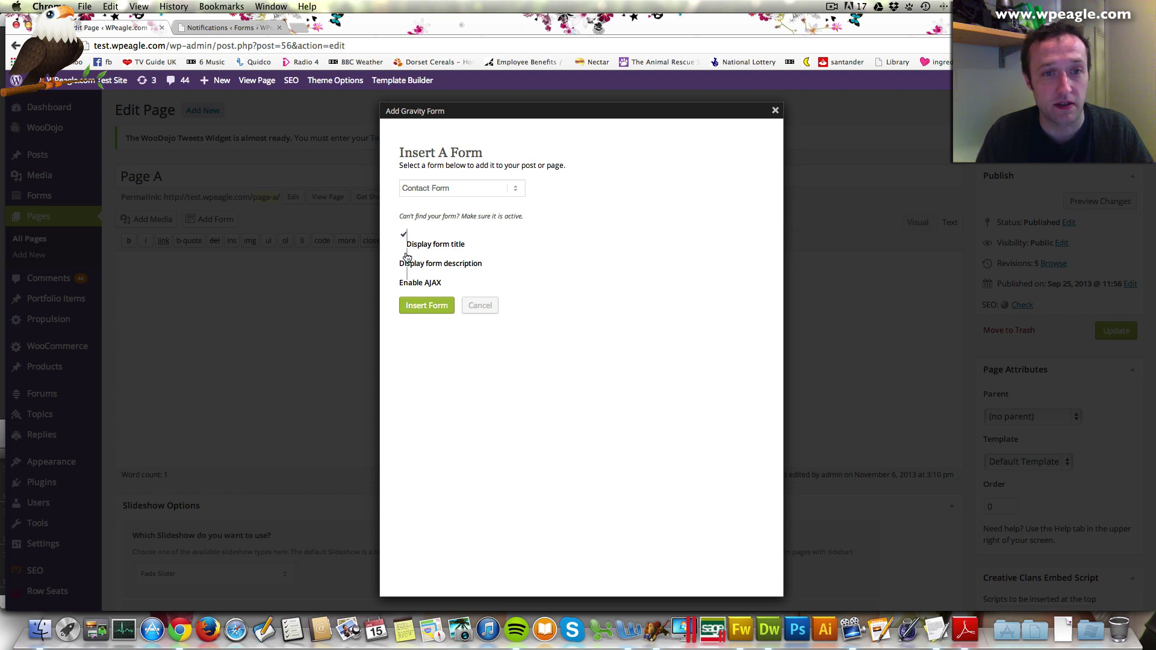
{"action": "left_click", "coordinate": [408, 257]}
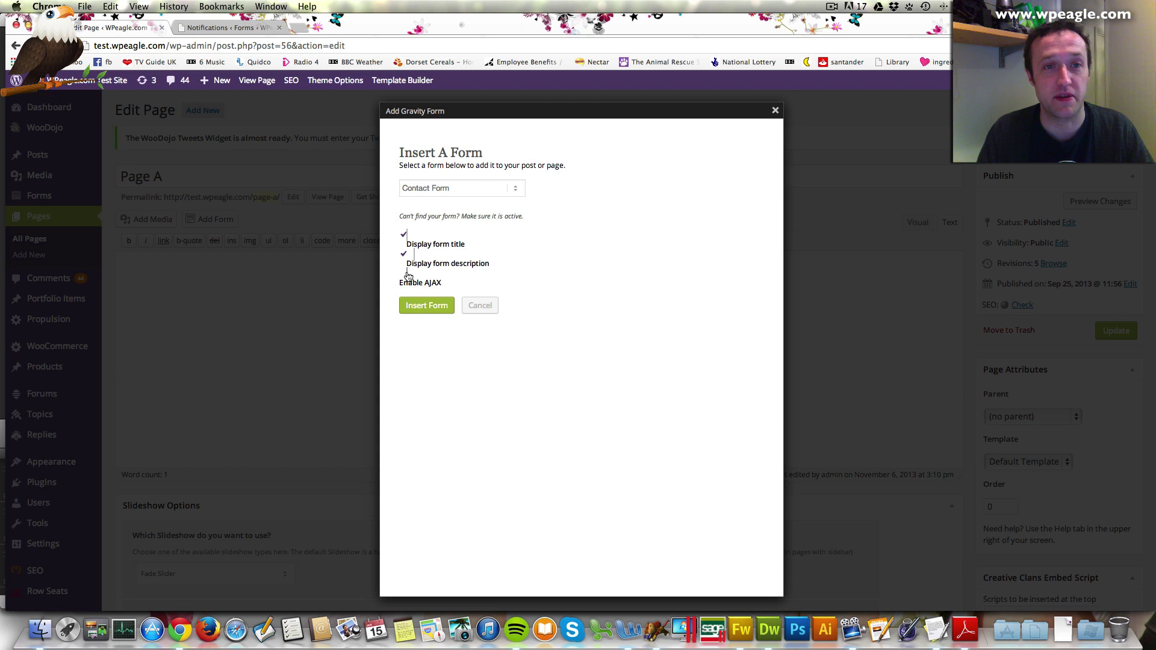
Step: Enable AJAX, insert the [gravityform id="1"] shortcode and update Page A
{"action": "left_click", "coordinate": [404, 273]}
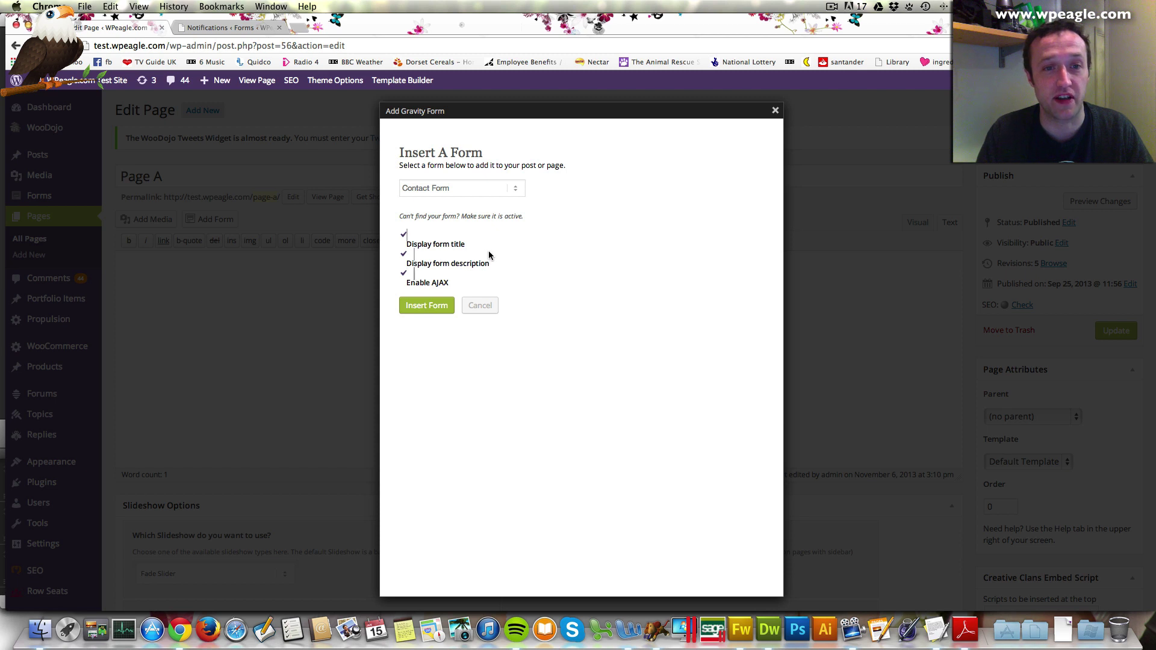
{"action": "left_click", "coordinate": [406, 275]}
{"action": "left_click", "coordinate": [404, 255]}
{"action": "left_click", "coordinate": [403, 235]}
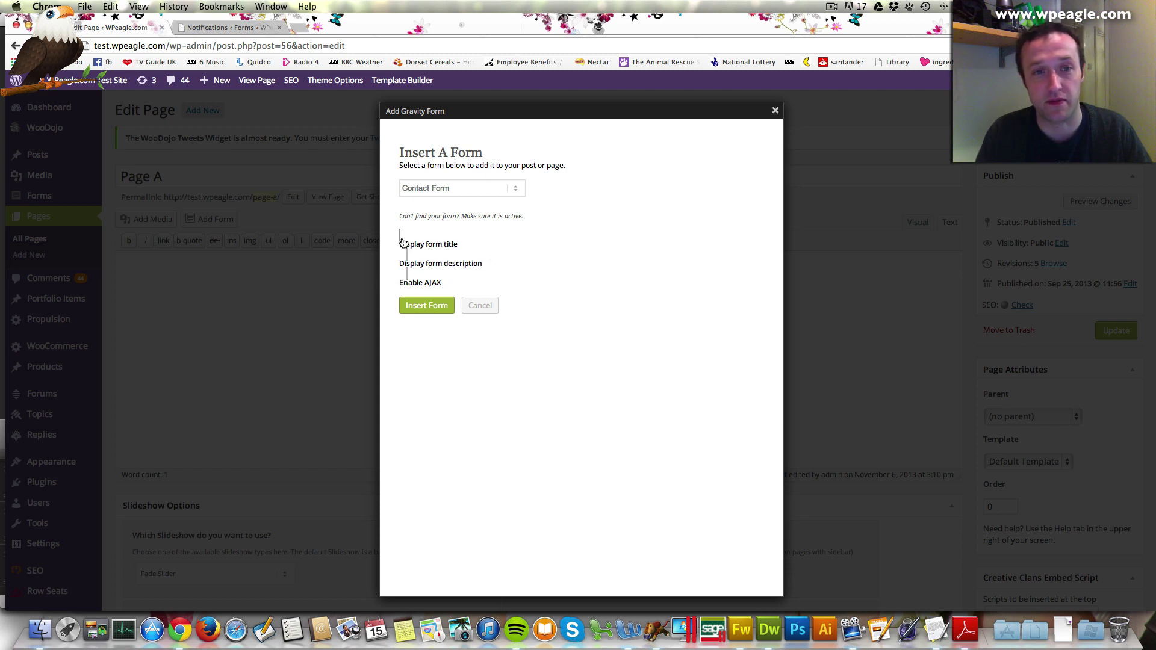
{"action": "left_click", "coordinate": [401, 236]}
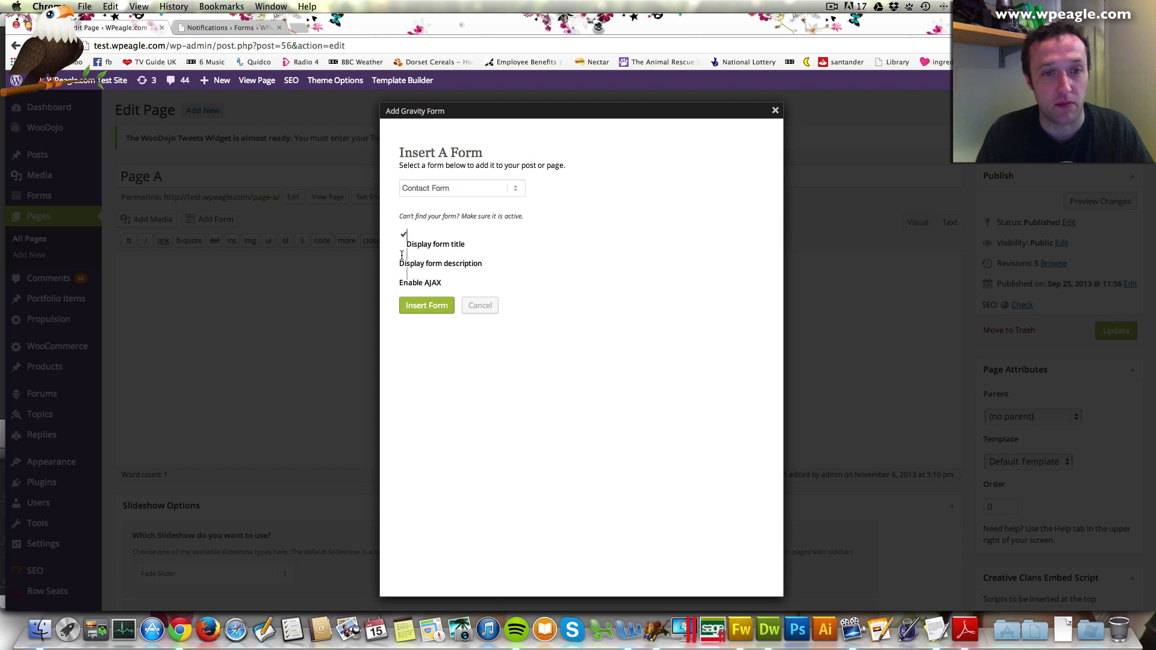
{"action": "left_click", "coordinate": [404, 254]}
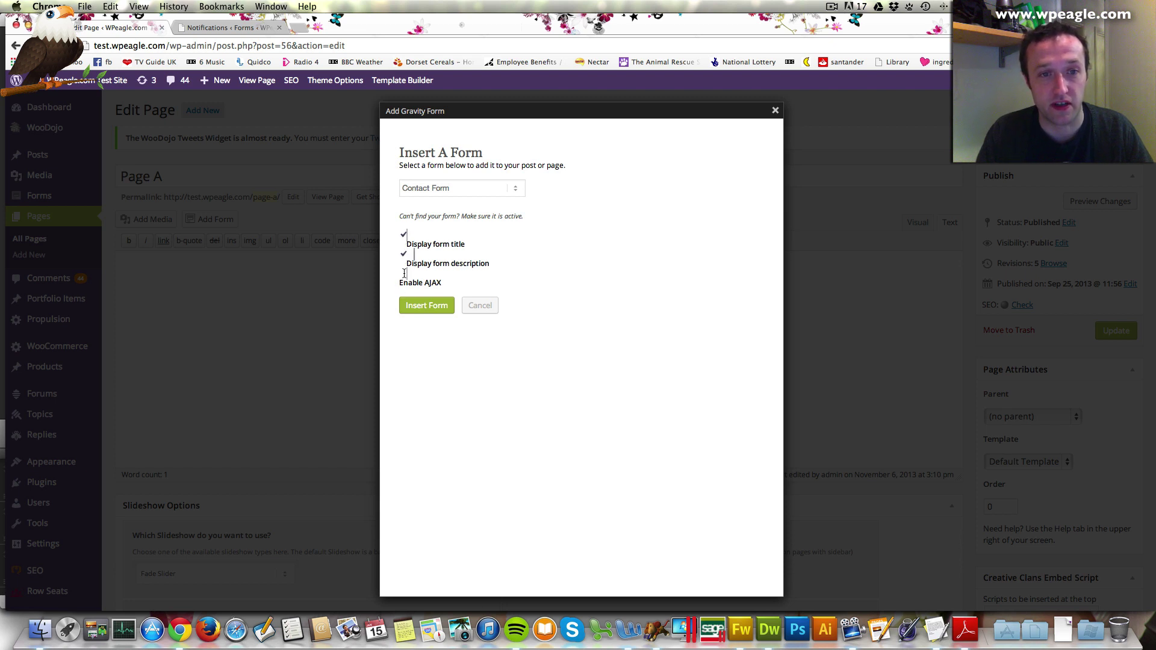
{"action": "left_click", "coordinate": [403, 277]}
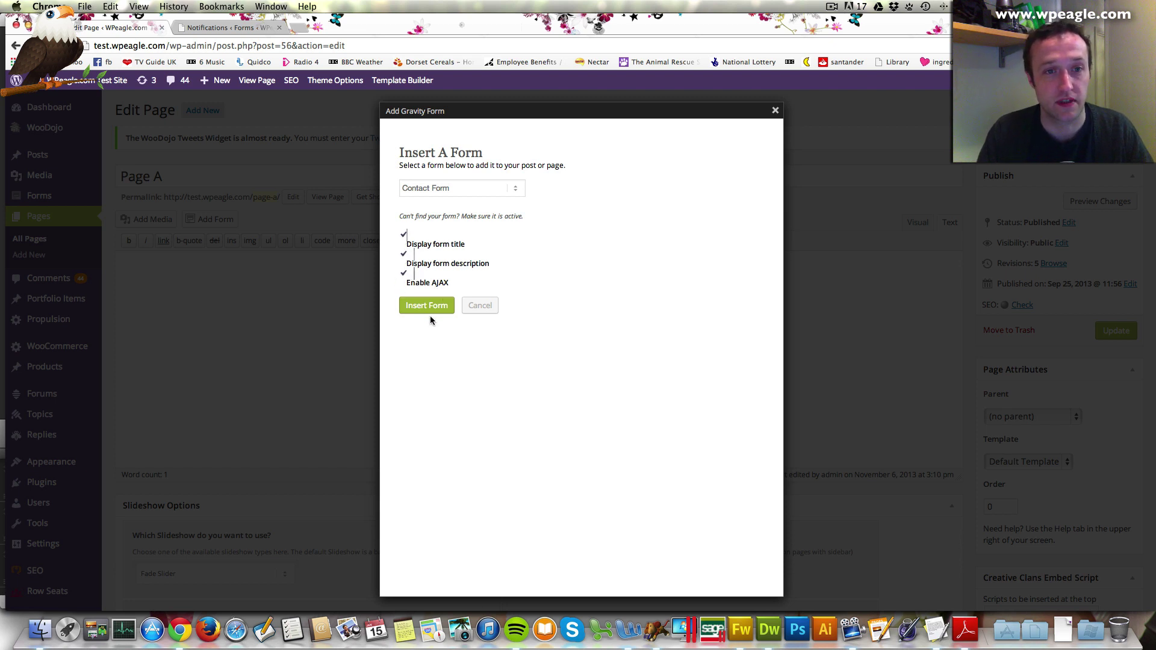
{"action": "left_click", "coordinate": [428, 307]}
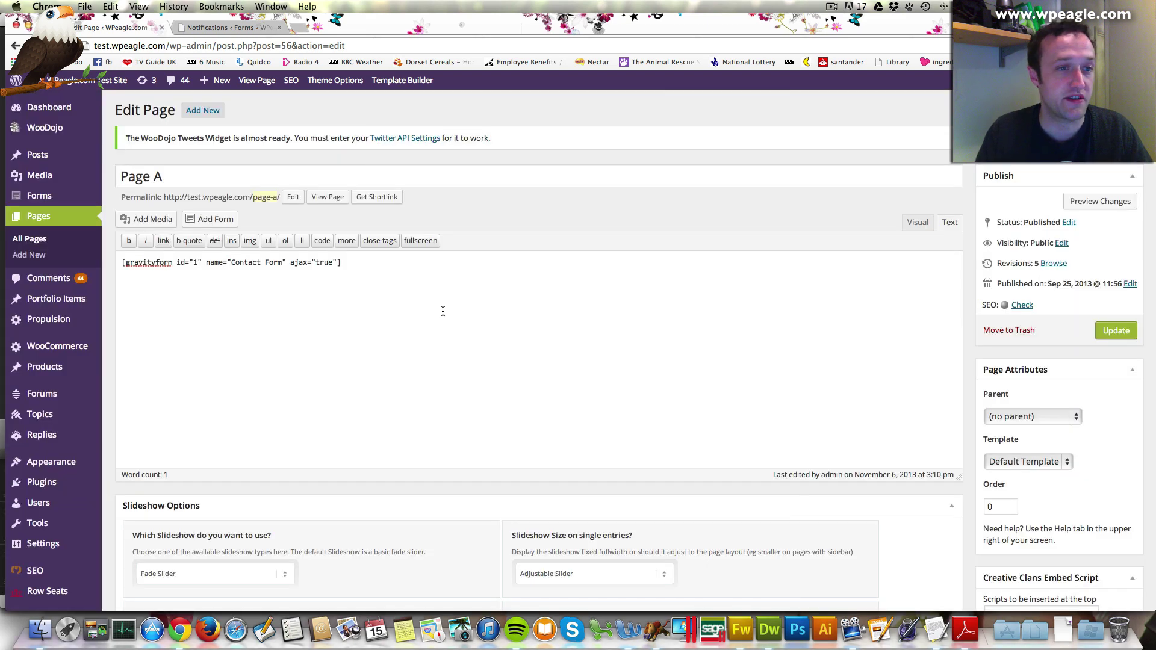
{"action": "left_click", "coordinate": [1116, 330]}
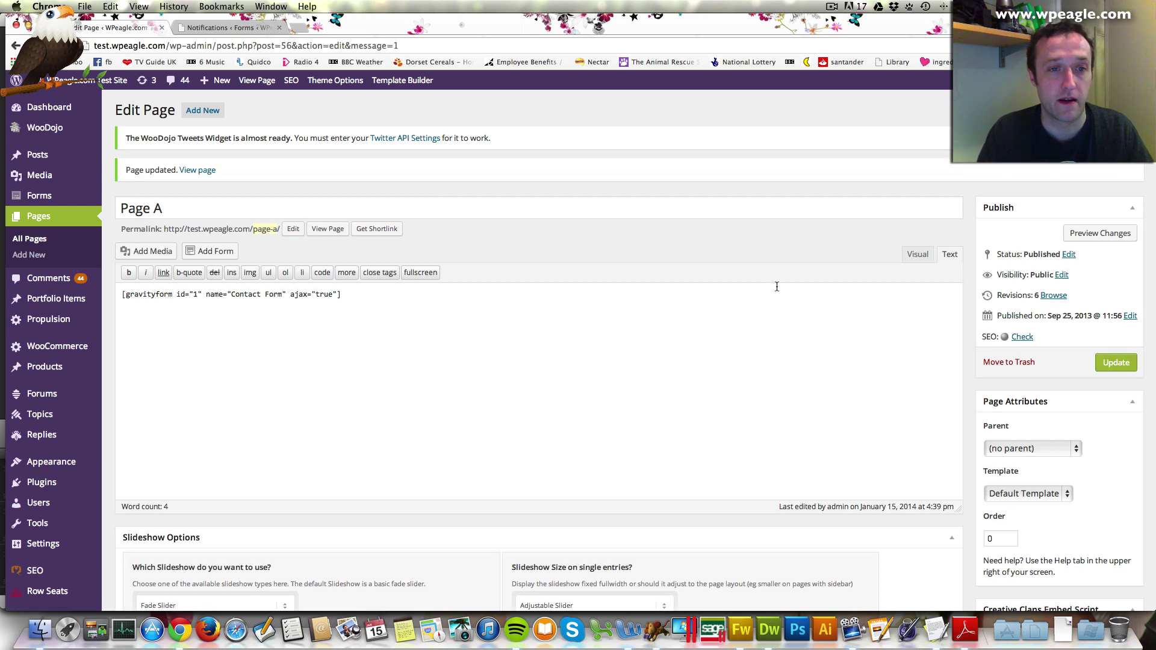
Step: View live Page A and scroll through the embedded Contact Form to the Send Message button
{"action": "left_click", "coordinate": [328, 228]}
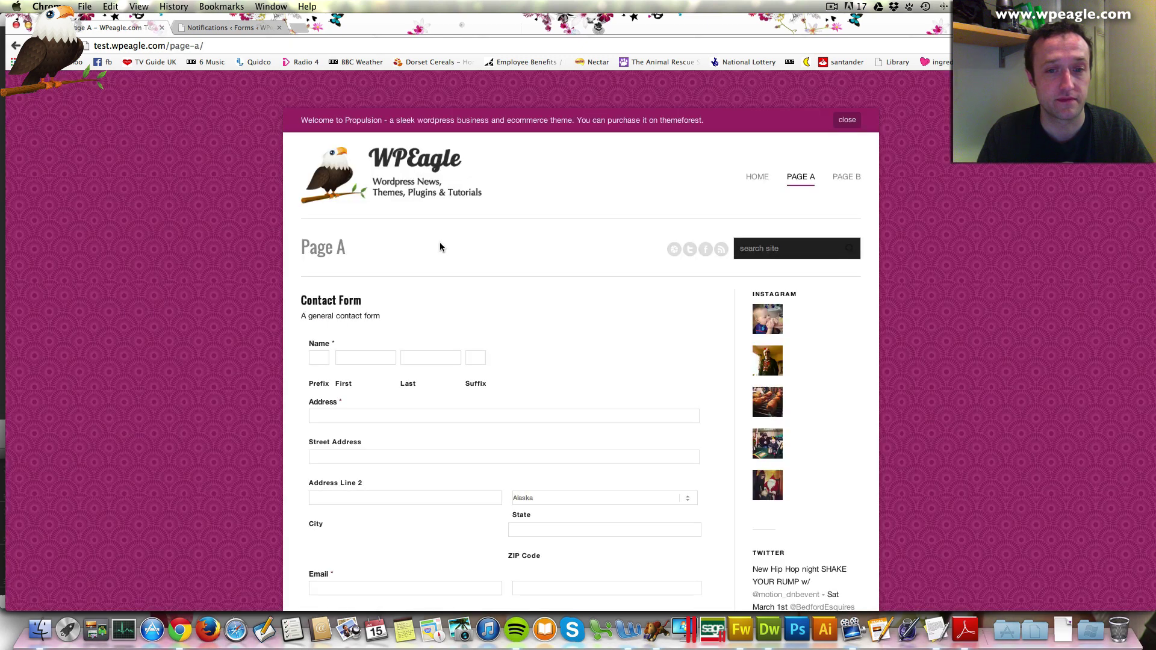
{"action": "scroll", "coordinate": [446, 250], "scroll_direction": "down", "scroll_amount": 5}
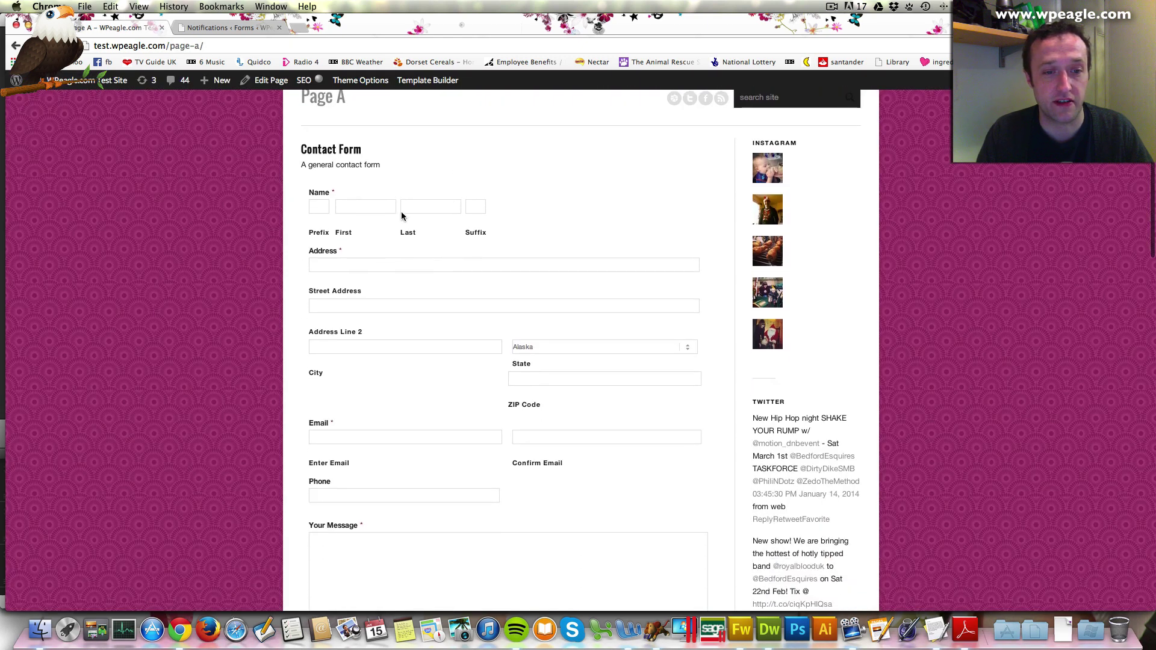
{"action": "scroll", "coordinate": [369, 289], "scroll_direction": "down", "scroll_amount": 9}
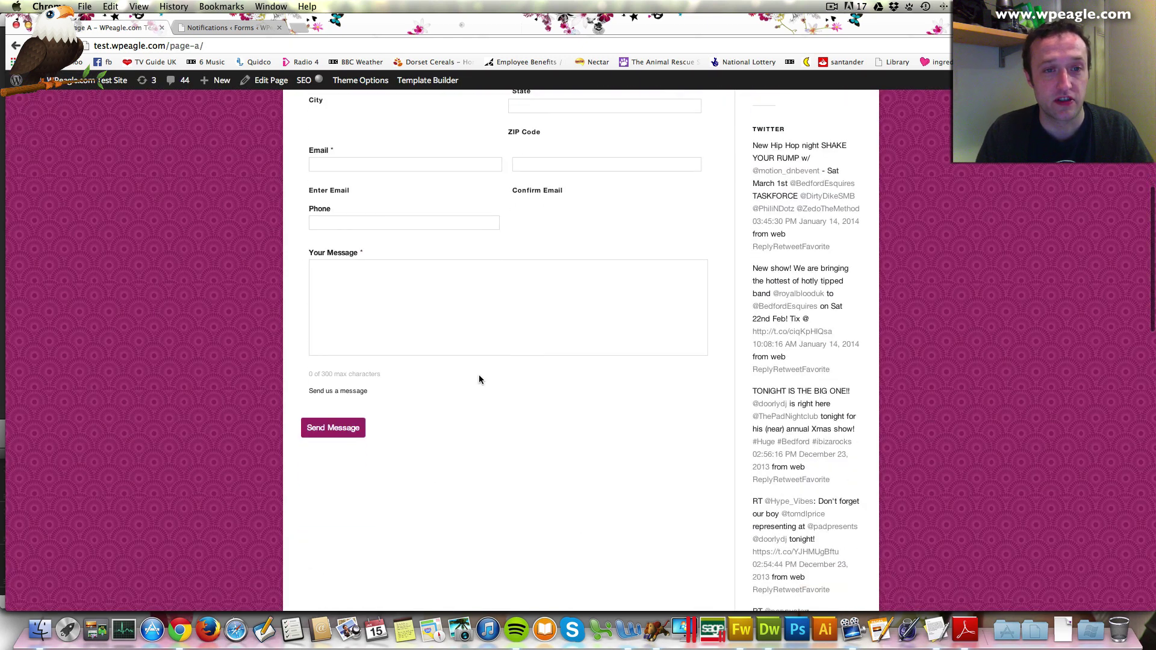
{"action": "scroll", "coordinate": [480, 379], "scroll_direction": "up", "scroll_amount": 12}
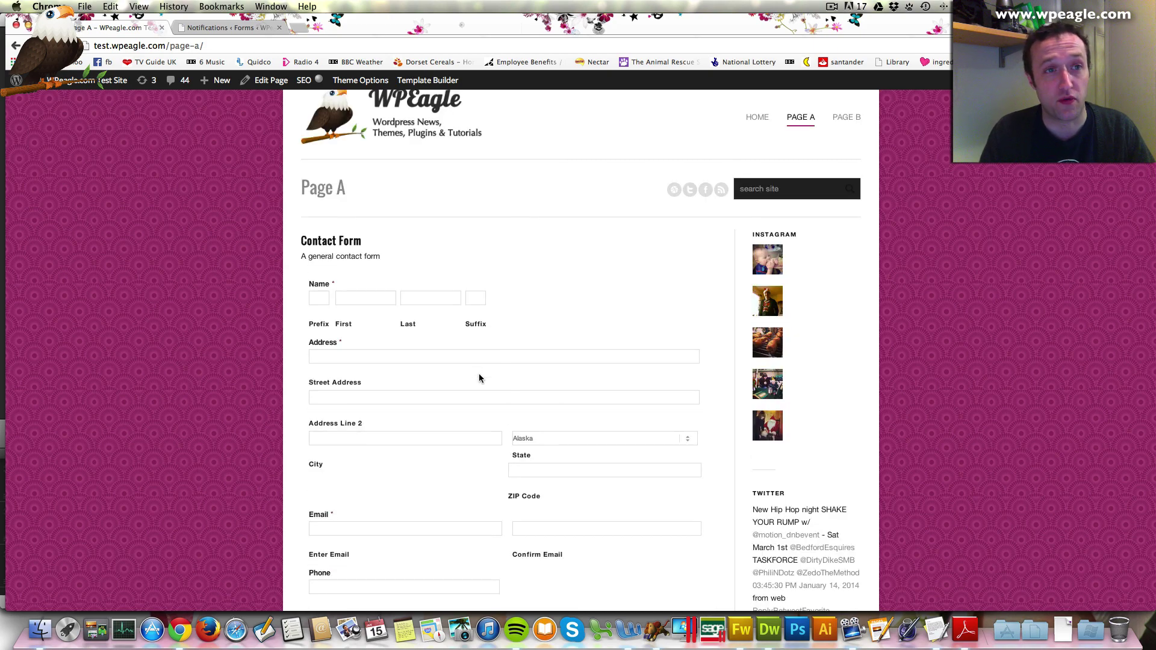